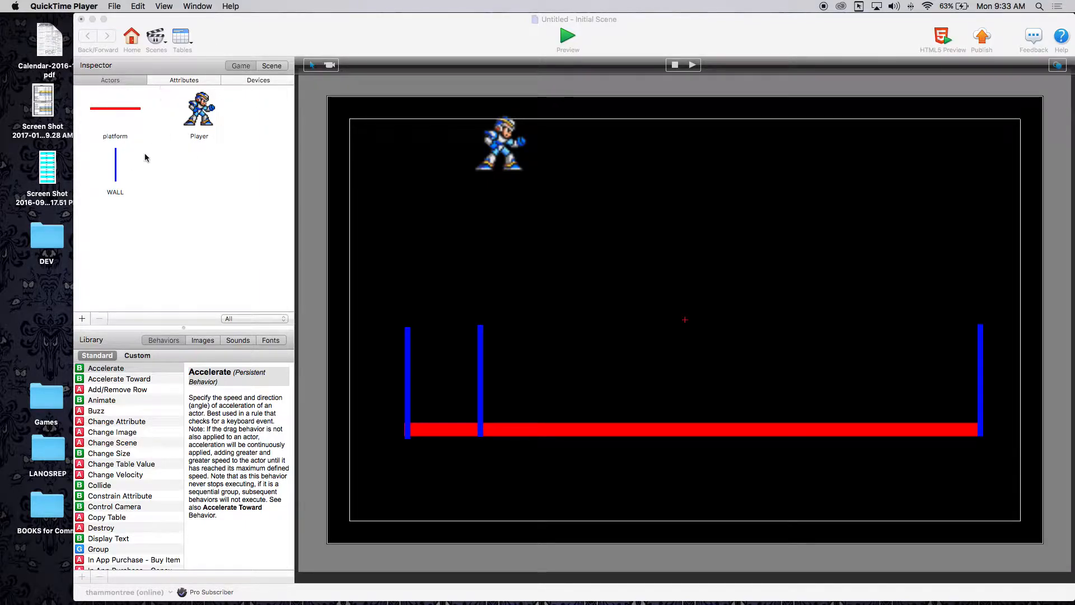
- Set the width of the Initial Scene to 4000 in its scene attributes
left_click(185, 81)
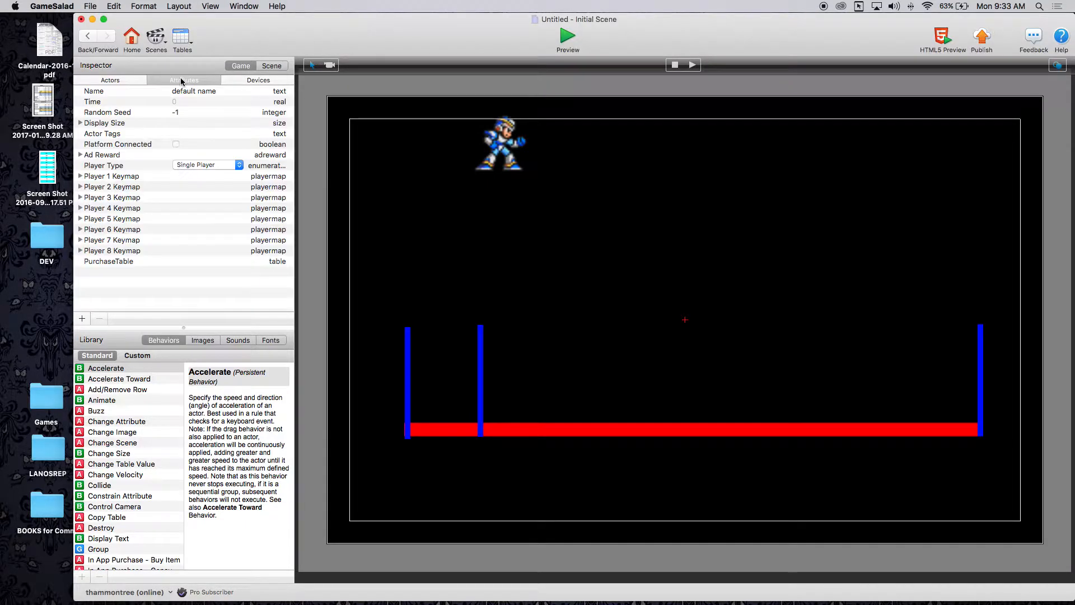
left_click(105, 79)
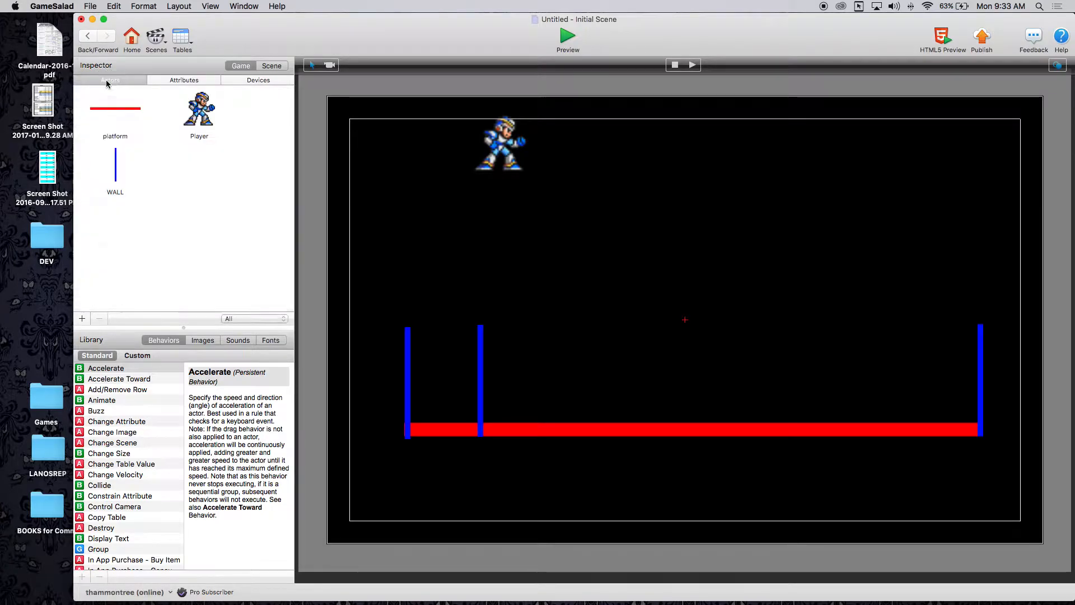
left_click(273, 67)
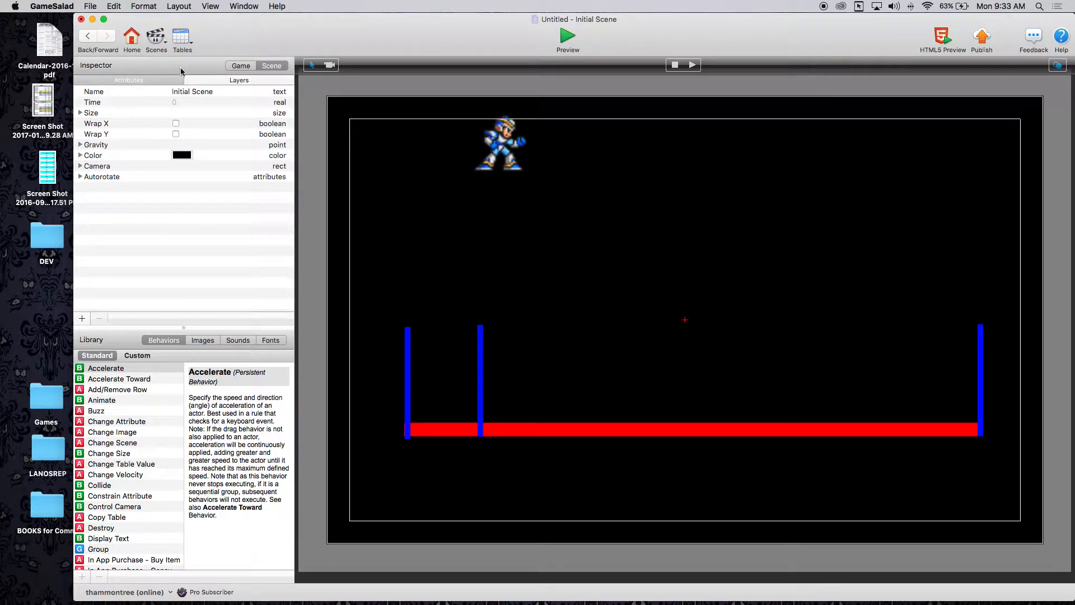
left_click(96, 124)
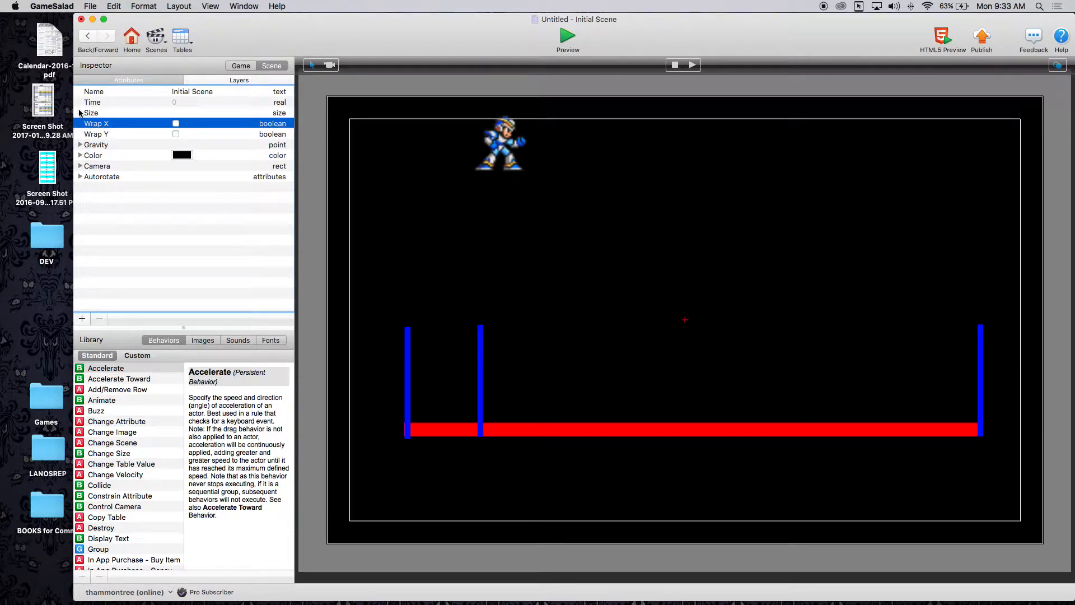
left_click(80, 113)
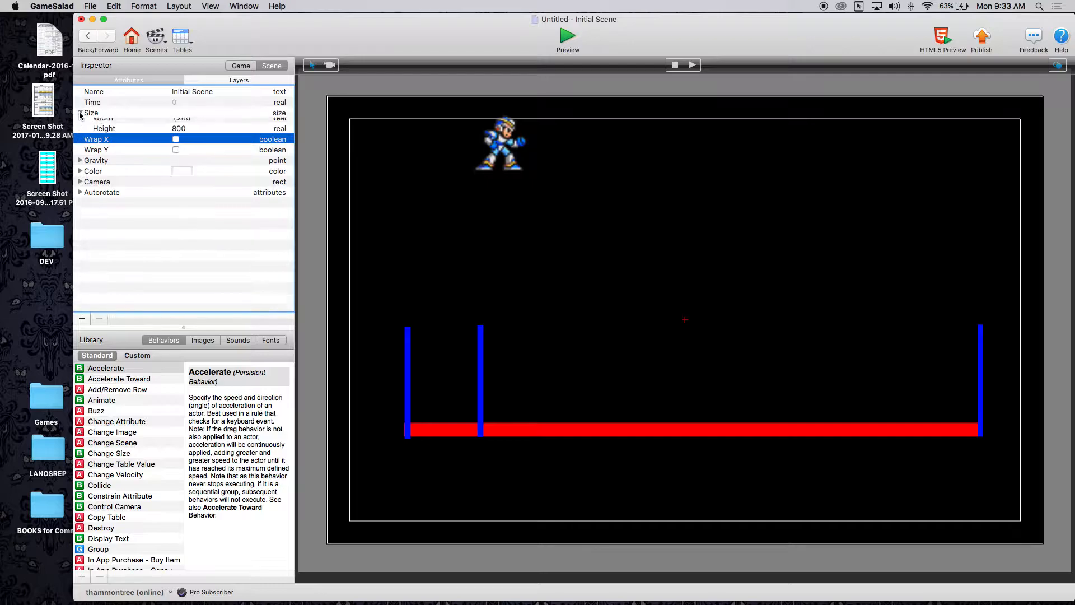
double_click(182, 123)
type("4000")
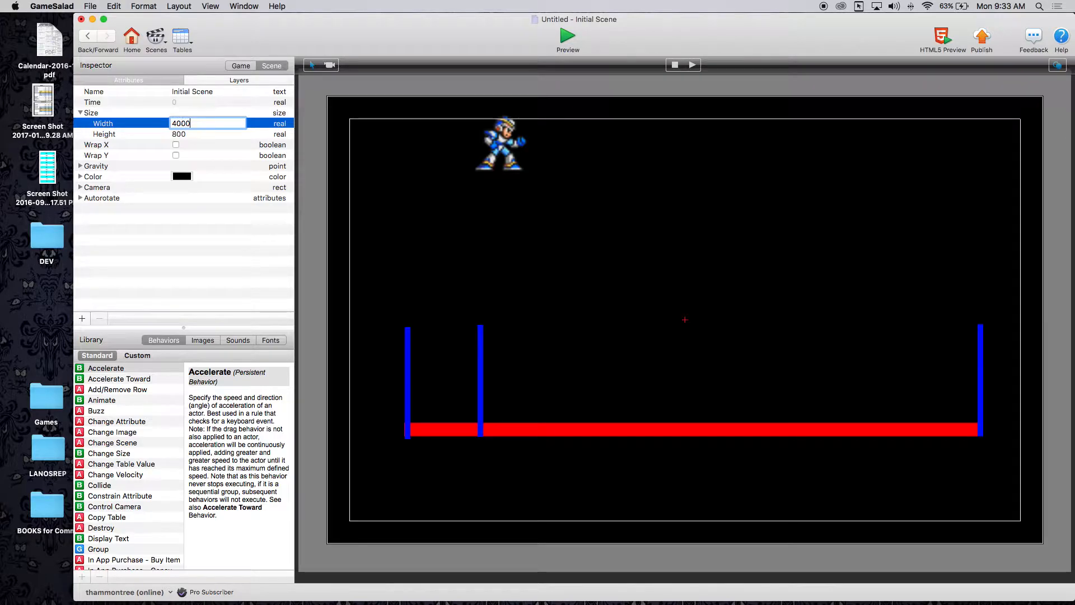
key("Tab")
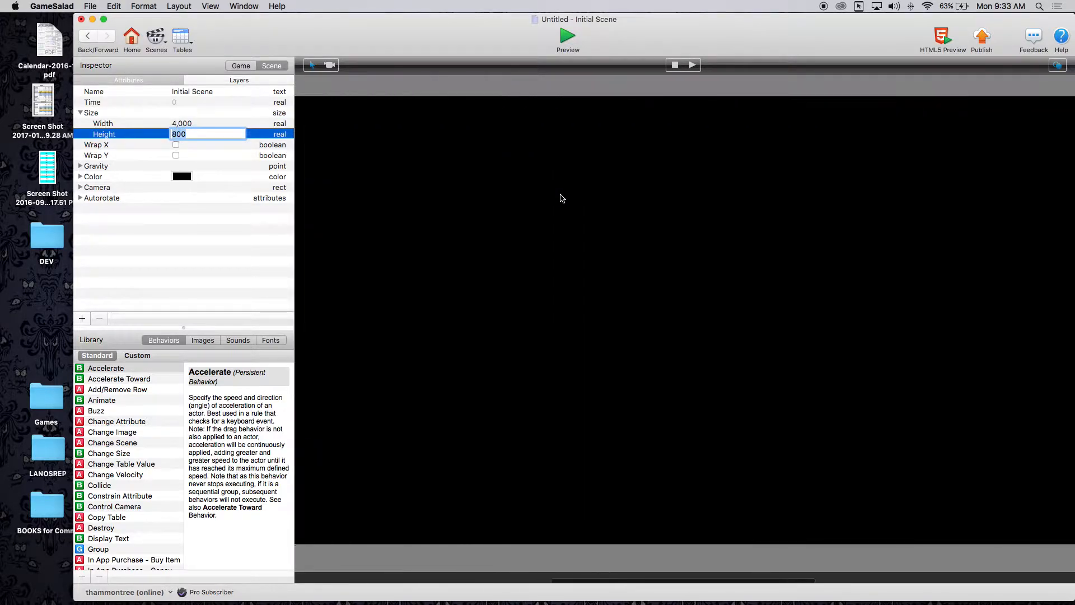
- Set the height of the Initial Scene to 1,000
scroll(563, 199, "right", 8)
scroll(562, 198, "left", 16)
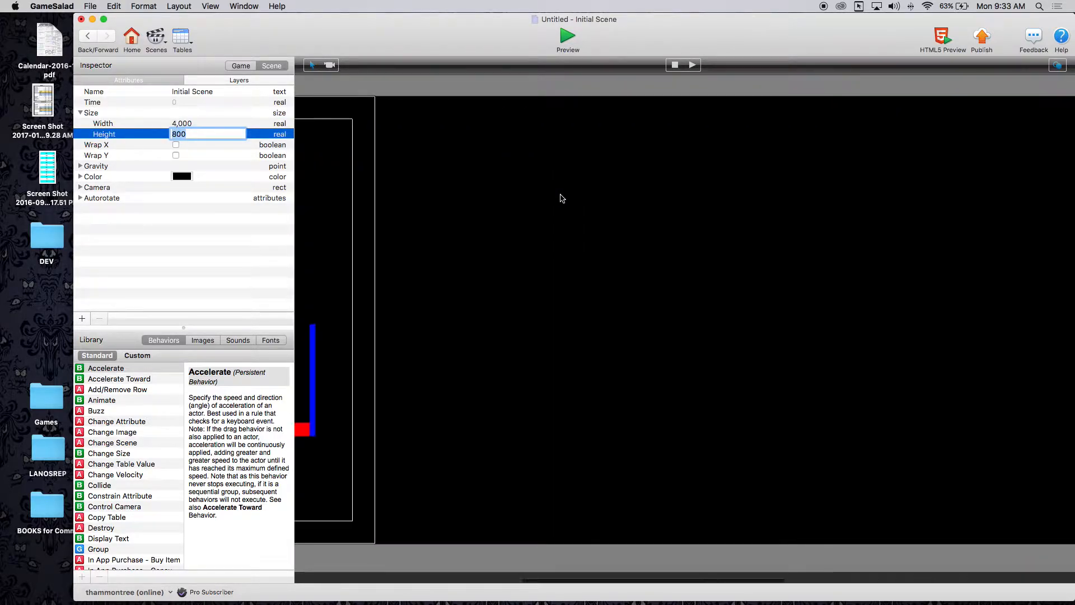
scroll(563, 198, "left", 10)
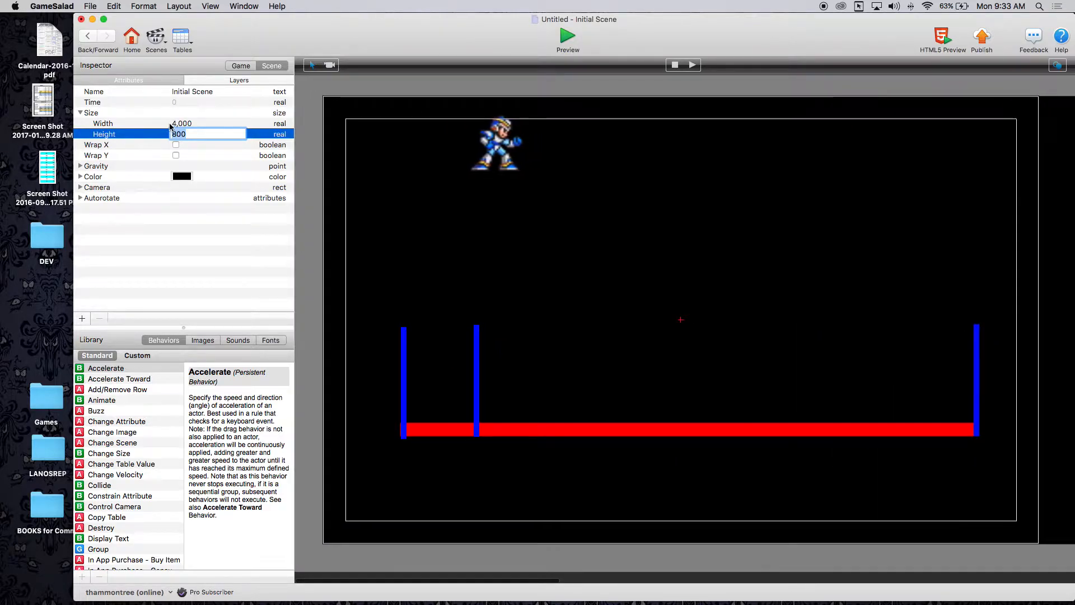
type("1,000")
key("Return")
scroll(496, 212, "down", 5)
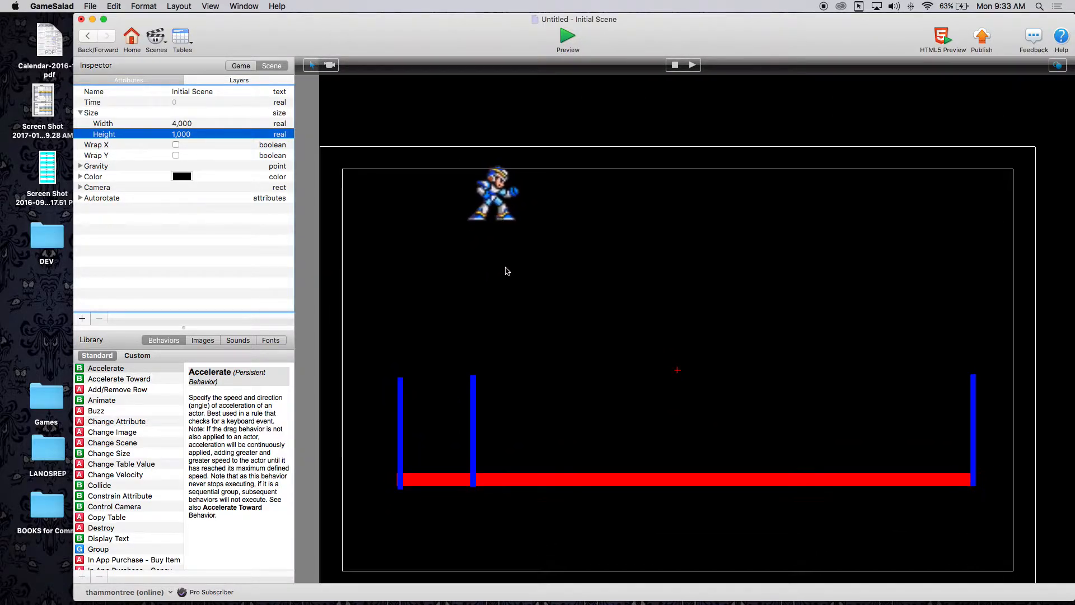
- Change the scene's background color to bright cyan, with red 0, green about 0.908 and blue 1
left_click(81, 166)
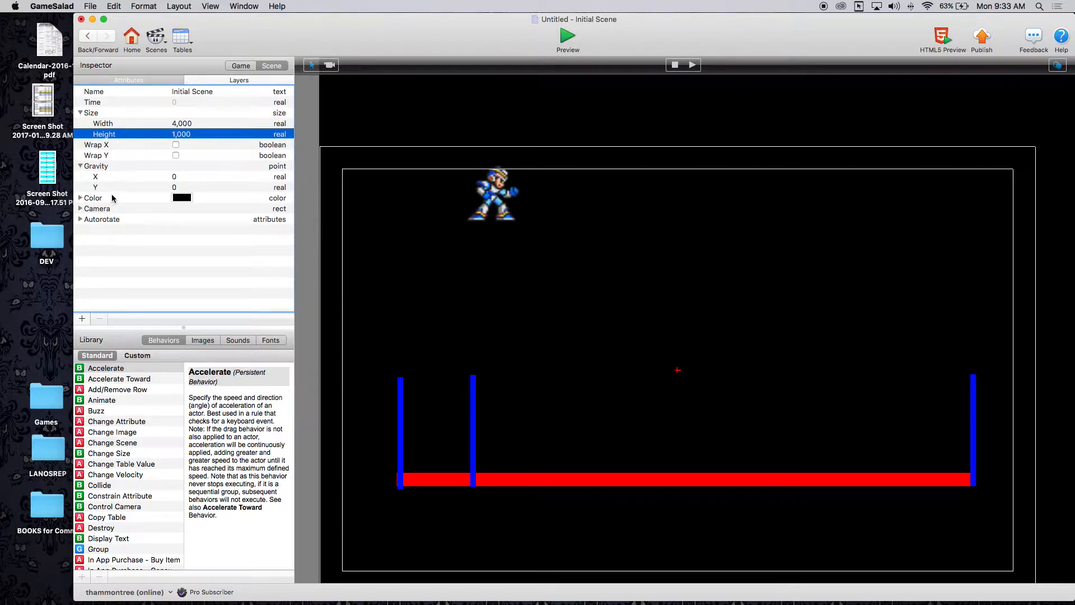
left_click(80, 166)
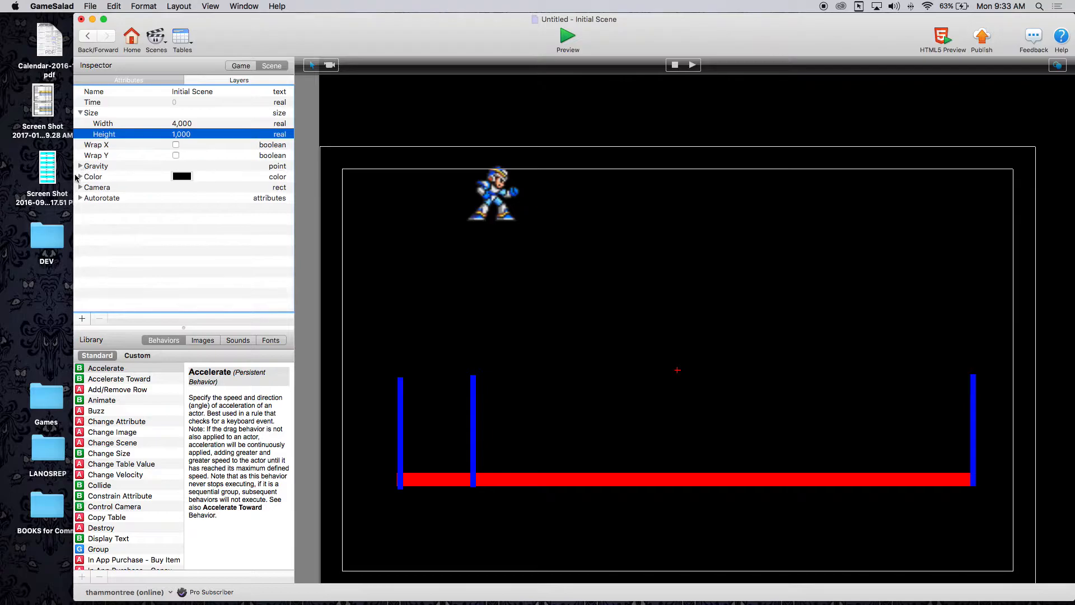
left_click(81, 177)
left_click(182, 176)
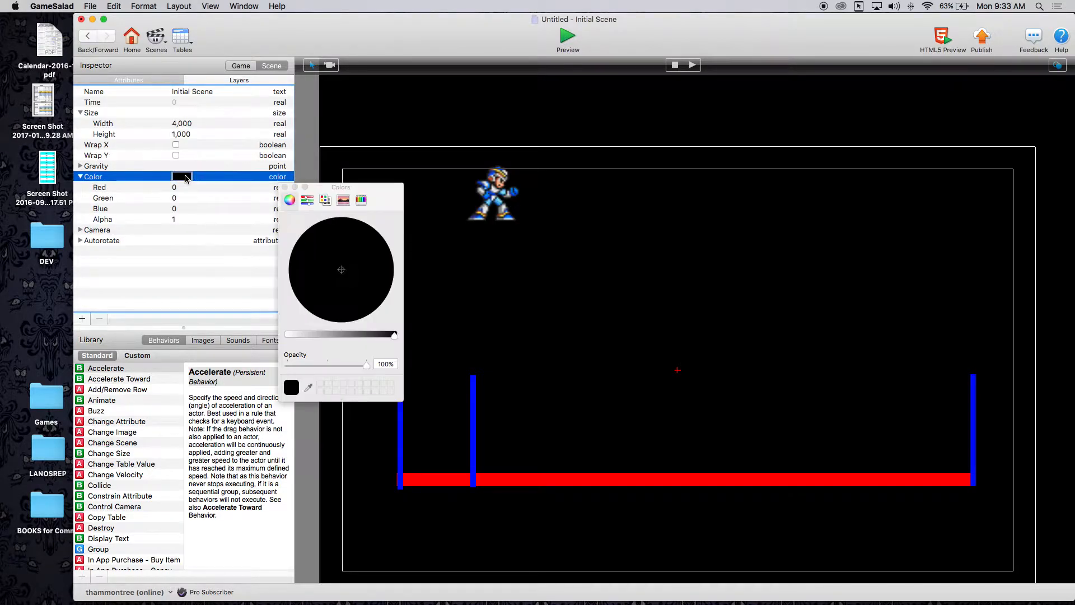
left_click_drag(395, 340, 230, 305)
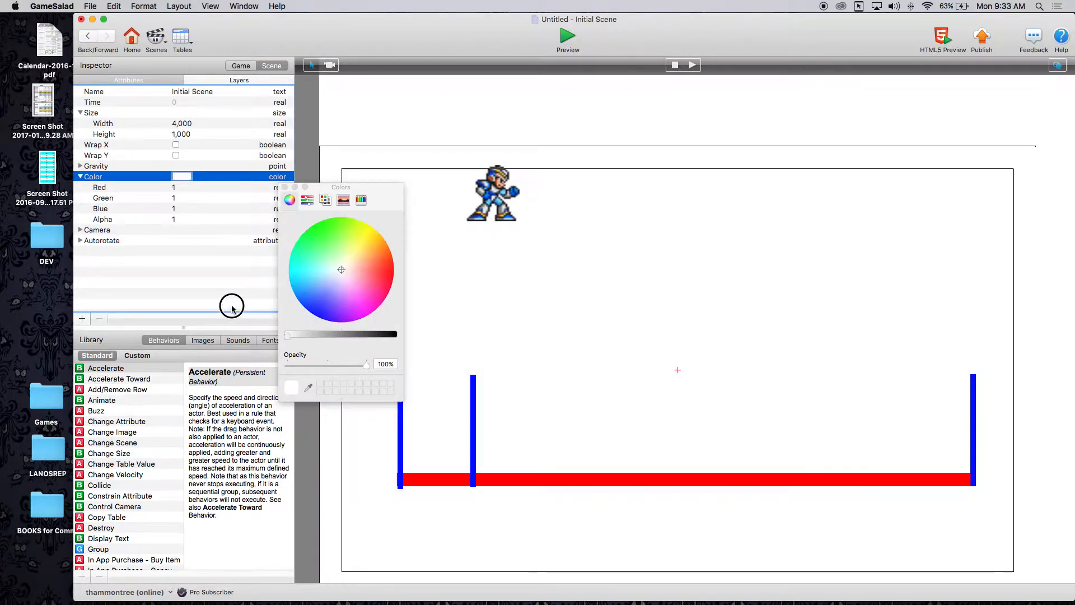
left_click_drag(310, 276, 272, 281)
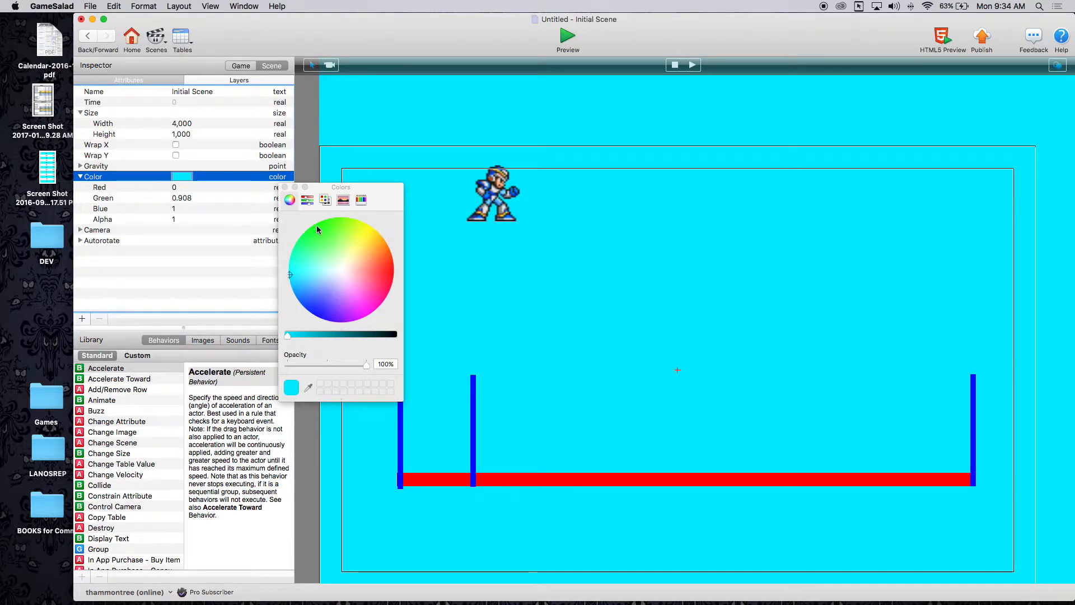
left_click(285, 187)
- Examine the scene camera's origin, size and tracking area attributes
left_click(80, 230)
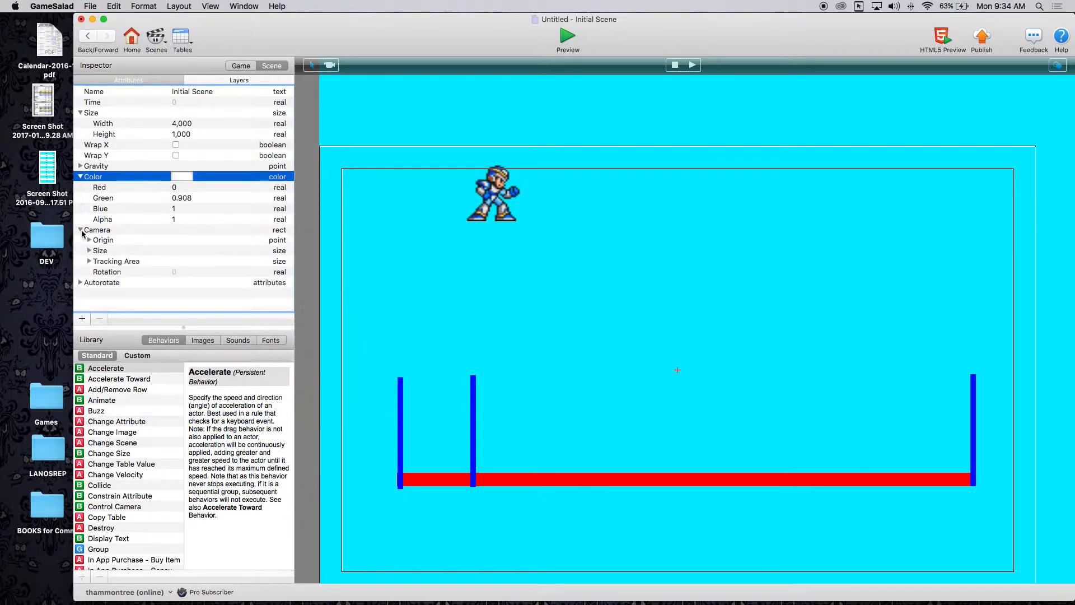
left_click(89, 240)
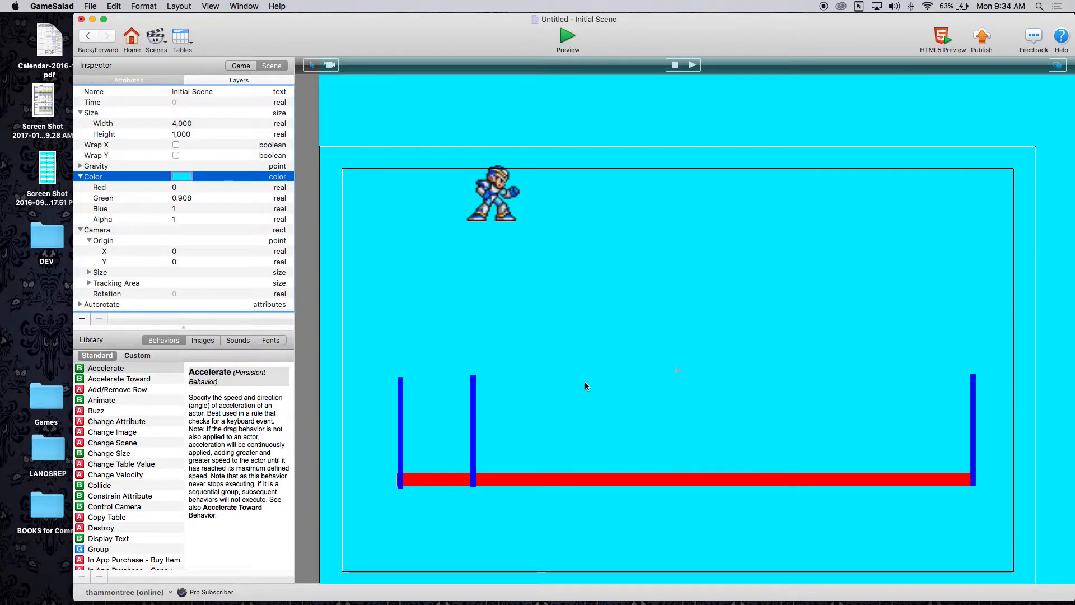
scroll(584, 383, "down", 3)
left_click(408, 487)
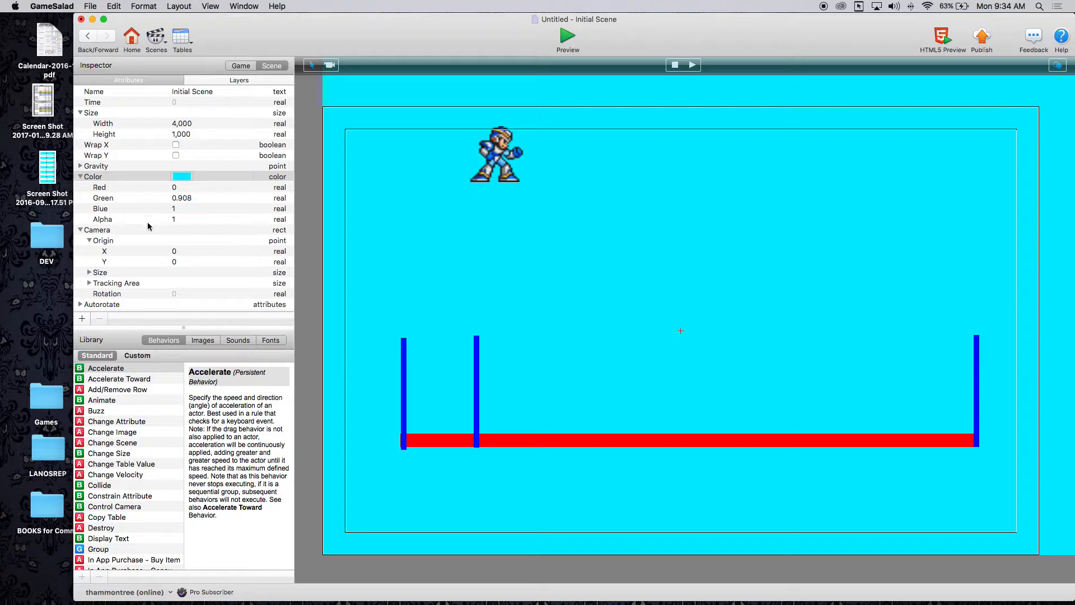
left_click(89, 272)
scroll(129, 277, "down", 2)
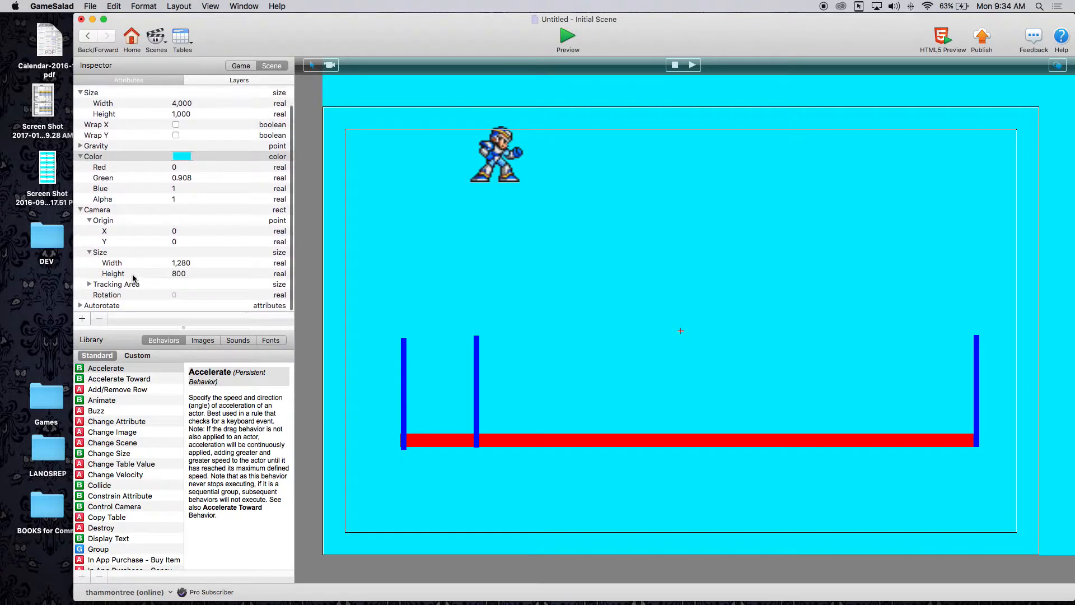
left_click(90, 254)
left_click(89, 283)
scroll(128, 294, "down", 2)
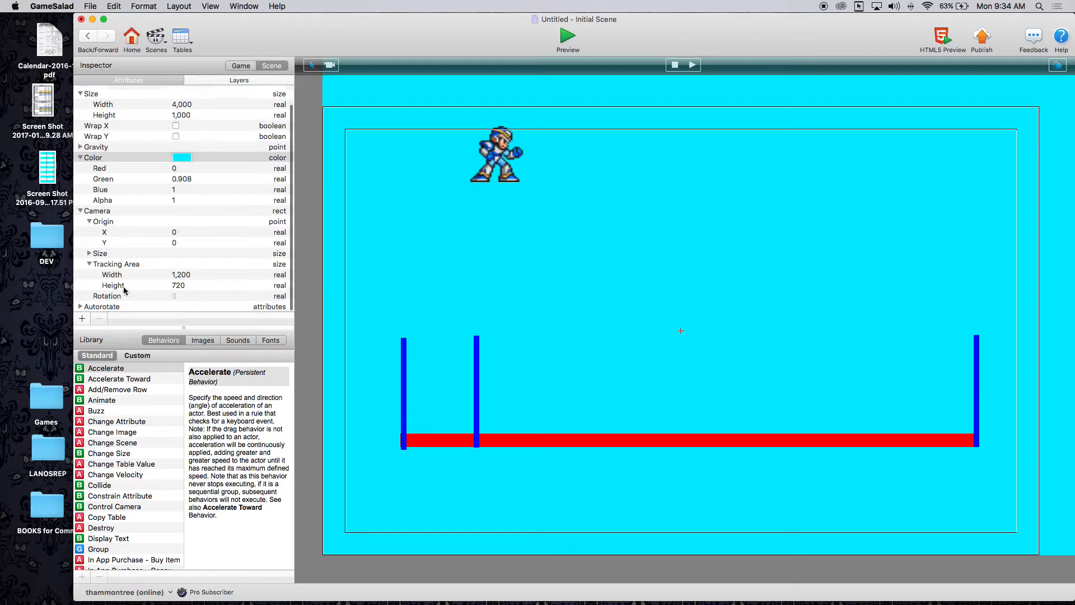
left_click(88, 253)
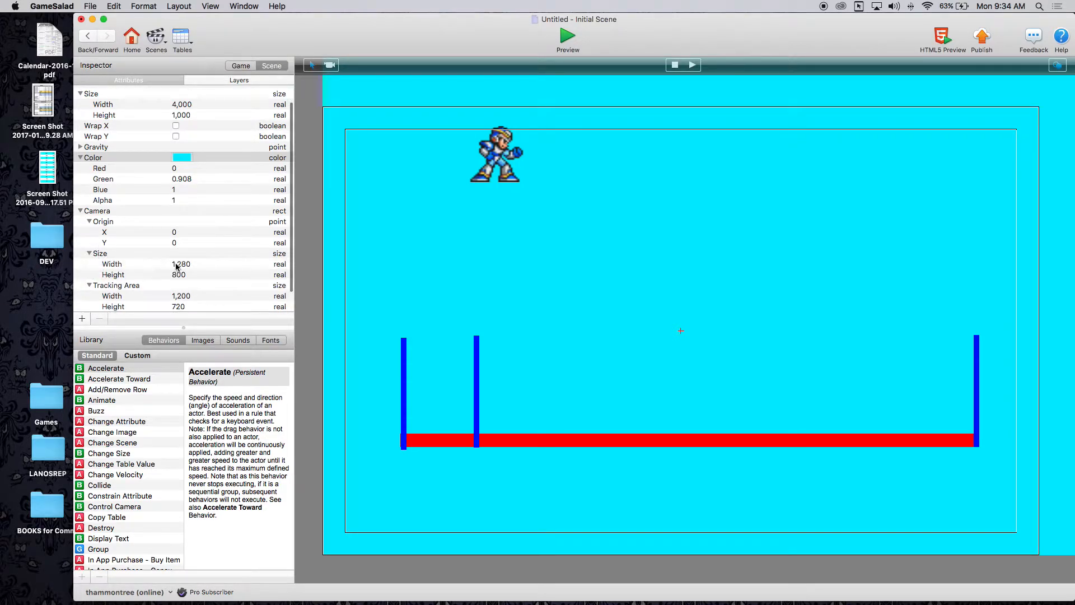
scroll(176, 266, "down", 1)
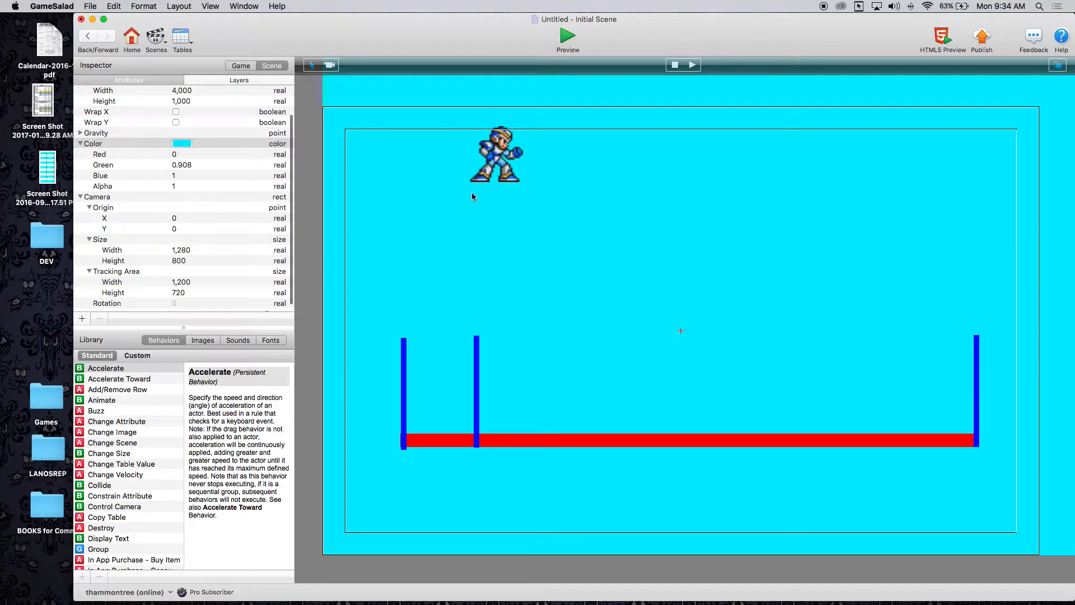
- Enter camera editing mode and shrink the camera's tracking area to about 659 wide by 305 high
left_click(329, 66)
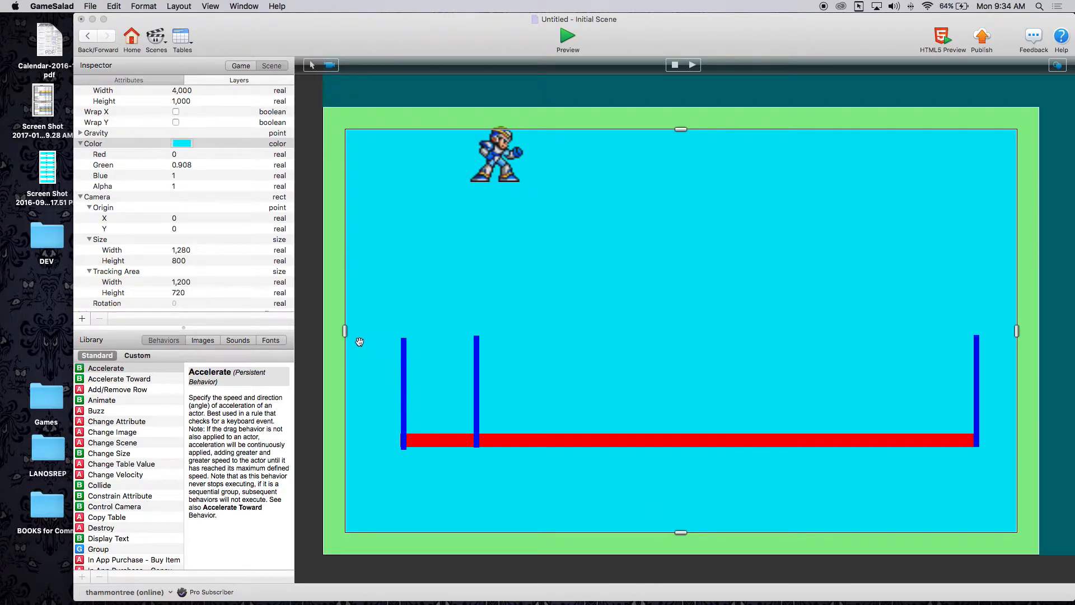
left_click(342, 332)
left_click_drag(342, 332, 496, 331)
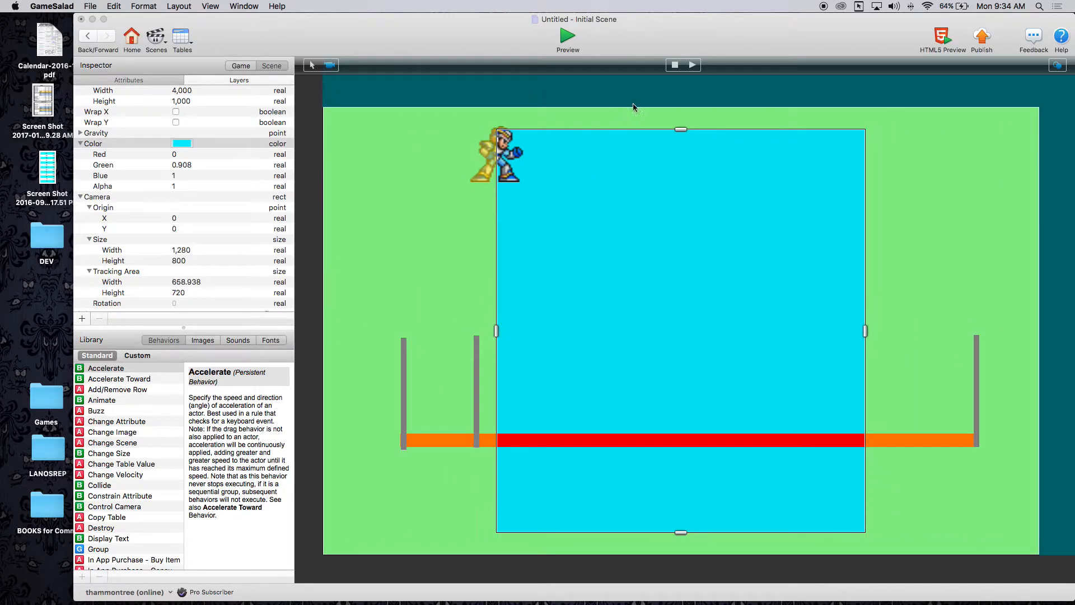
left_click(681, 130)
left_click_drag(681, 130, 681, 245)
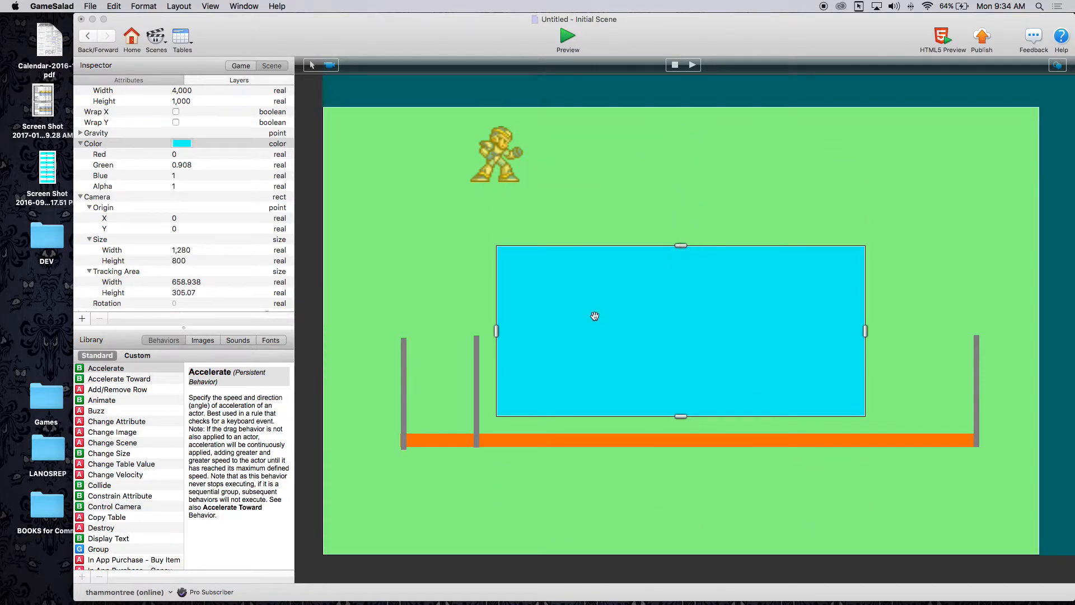
left_click(177, 288)
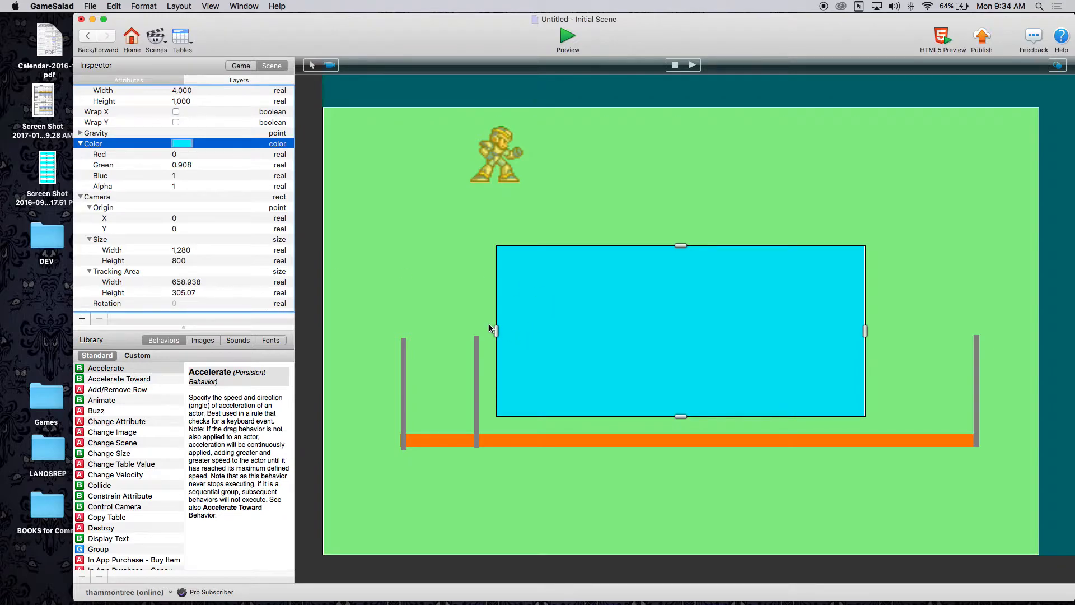
- Resize the camera's tracking area to a small central rectangle about 261 wide by 81 high
left_click_drag(495, 330, 577, 327)
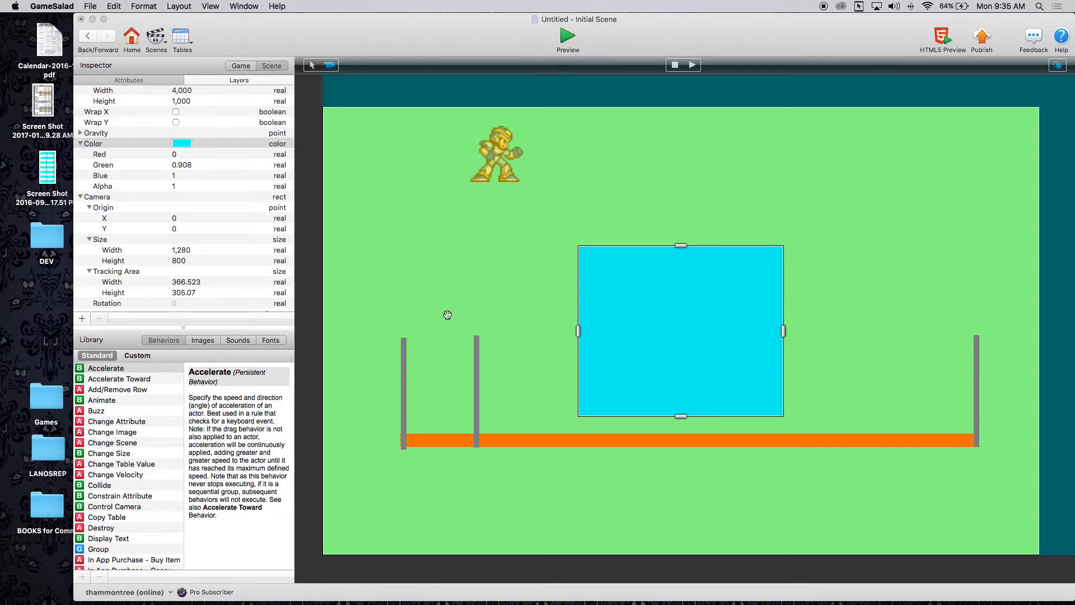
left_click_drag(578, 331, 365, 308)
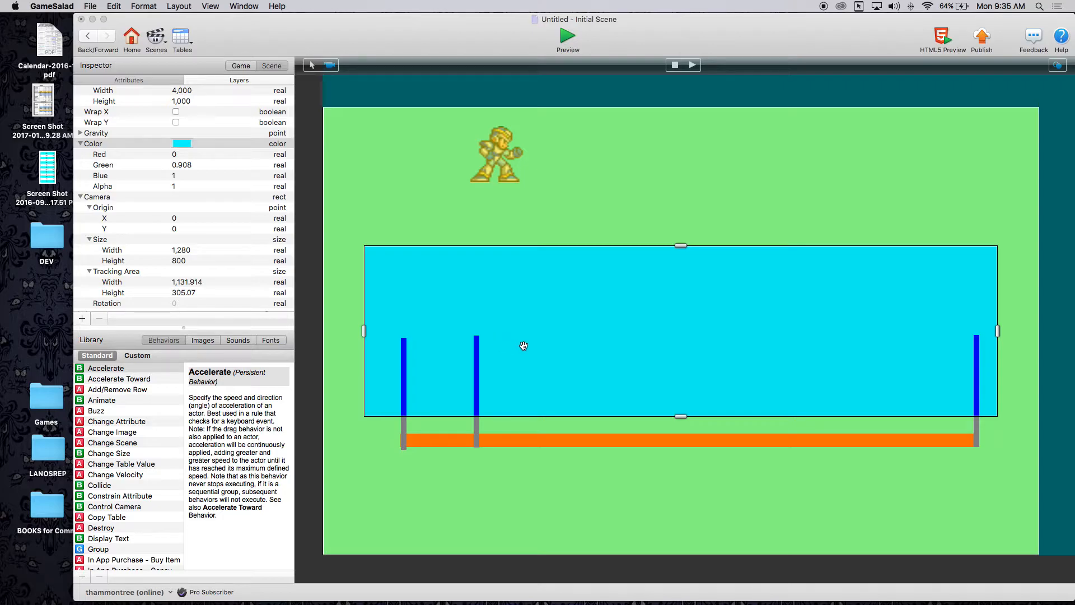
left_click_drag(363, 331, 597, 334)
left_click_drag(688, 247, 685, 309)
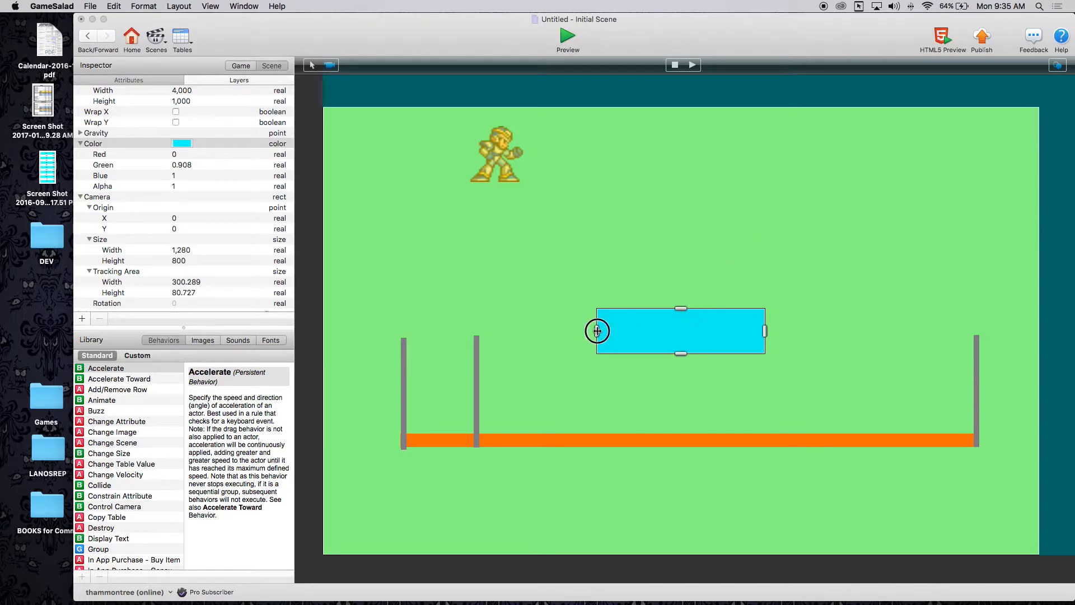
left_click_drag(597, 331, 608, 331)
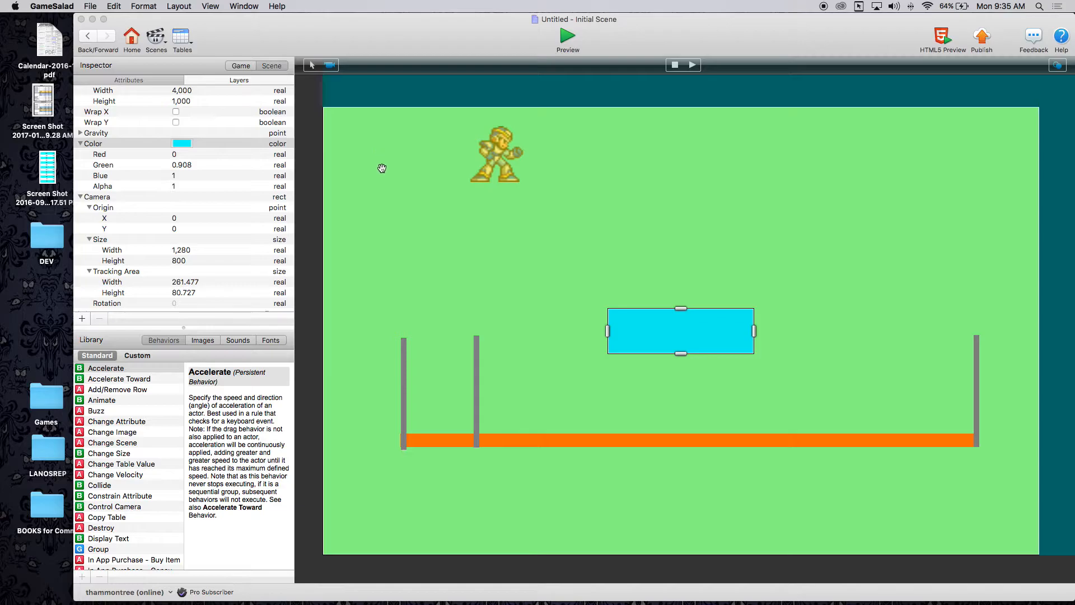
- Open the Player actor for editing and add the Control Camera behavior after its Touching Ground rule
left_click(241, 67)
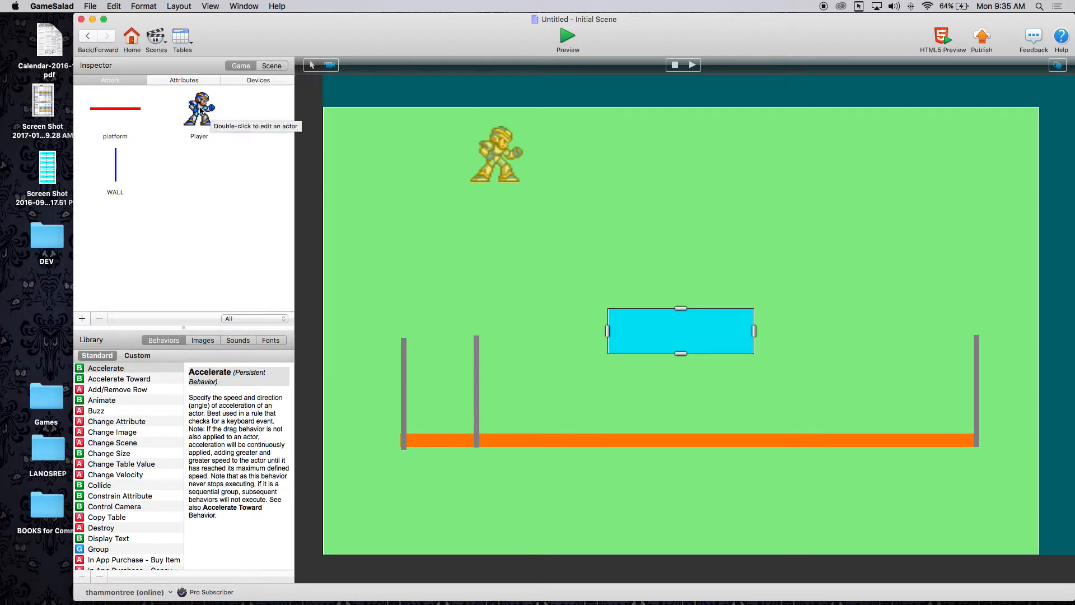
double_click(200, 111)
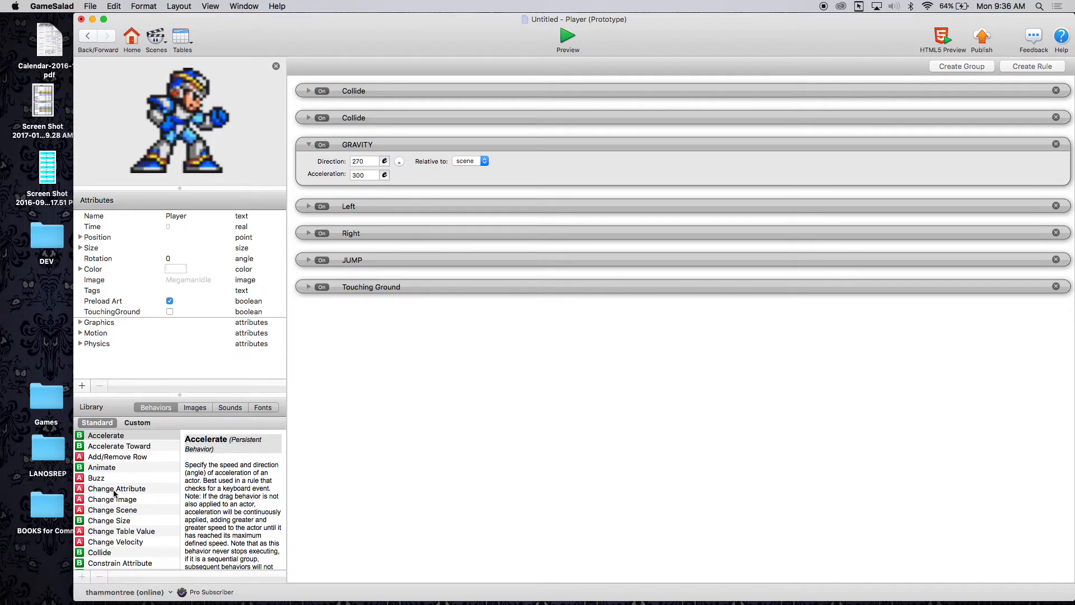
scroll(116, 504, "up", 3)
scroll(116, 504, "down", 6)
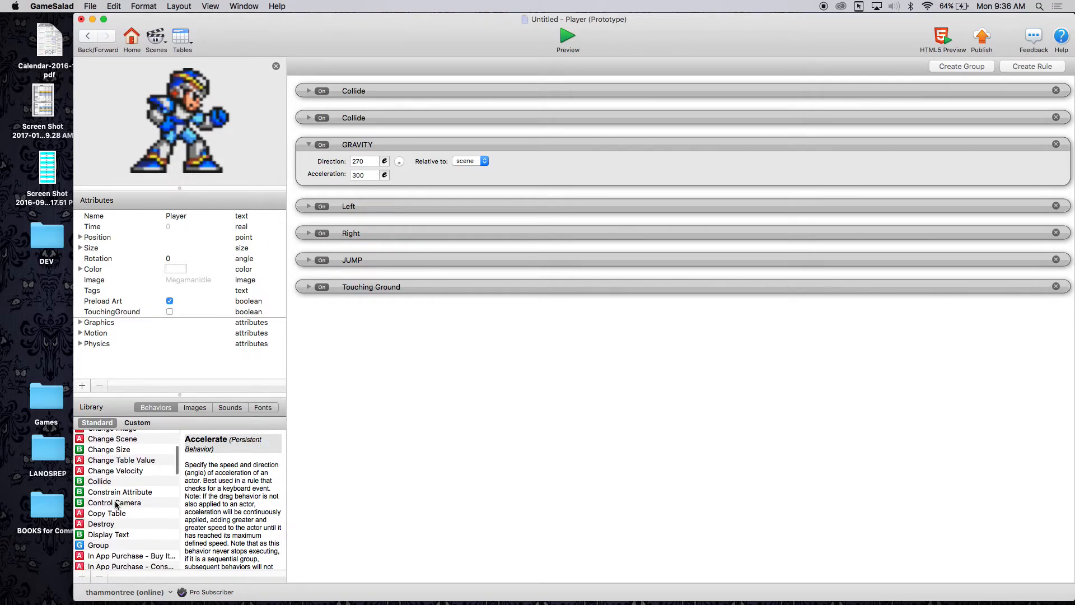
scroll(116, 504, "up", 5)
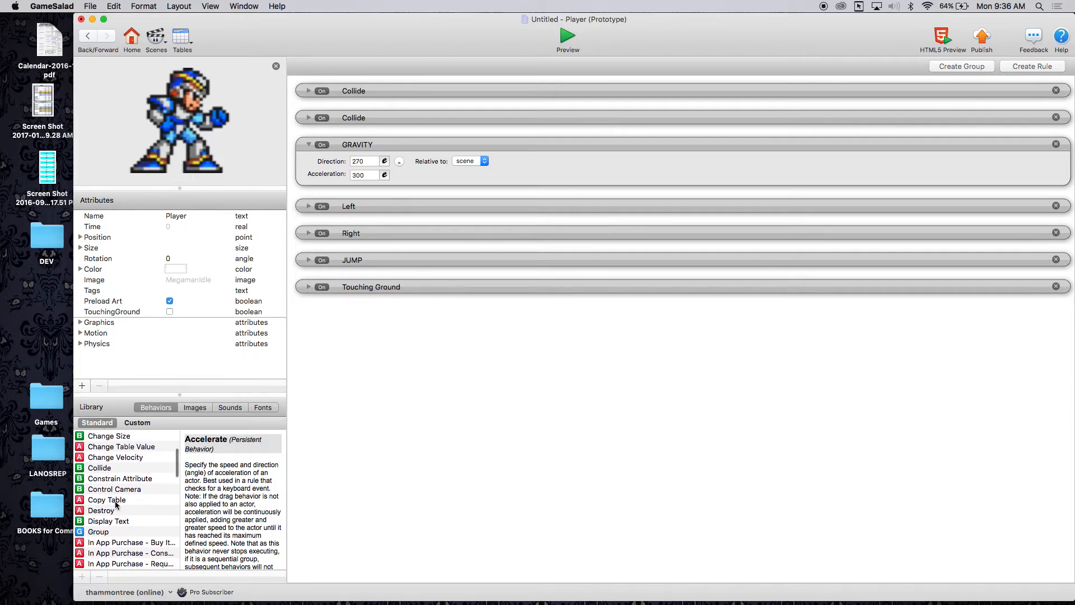
scroll(115, 504, "up", 3)
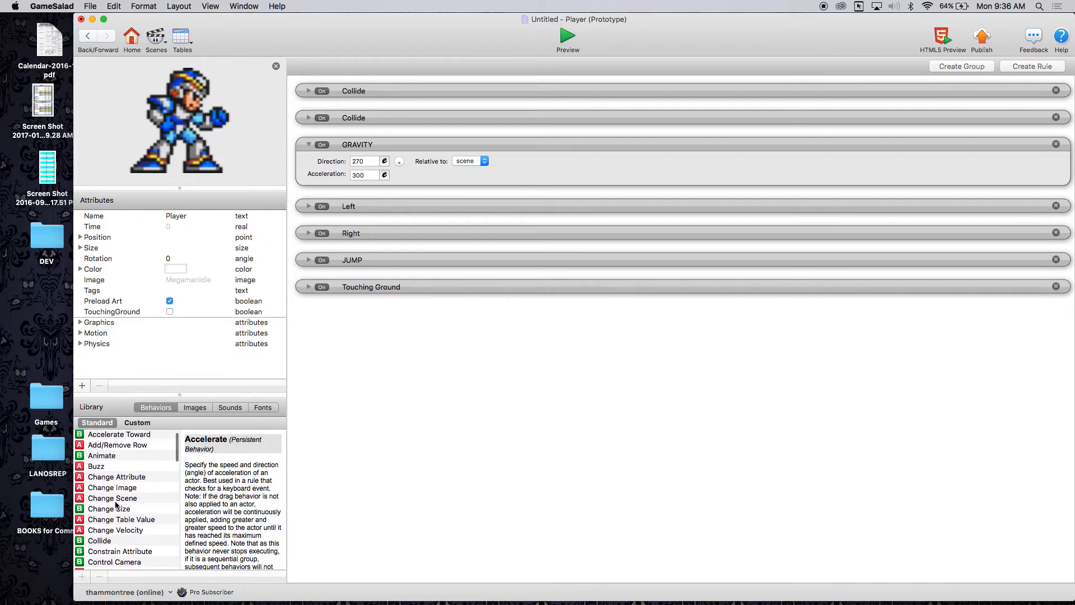
scroll(116, 503, "down", 6)
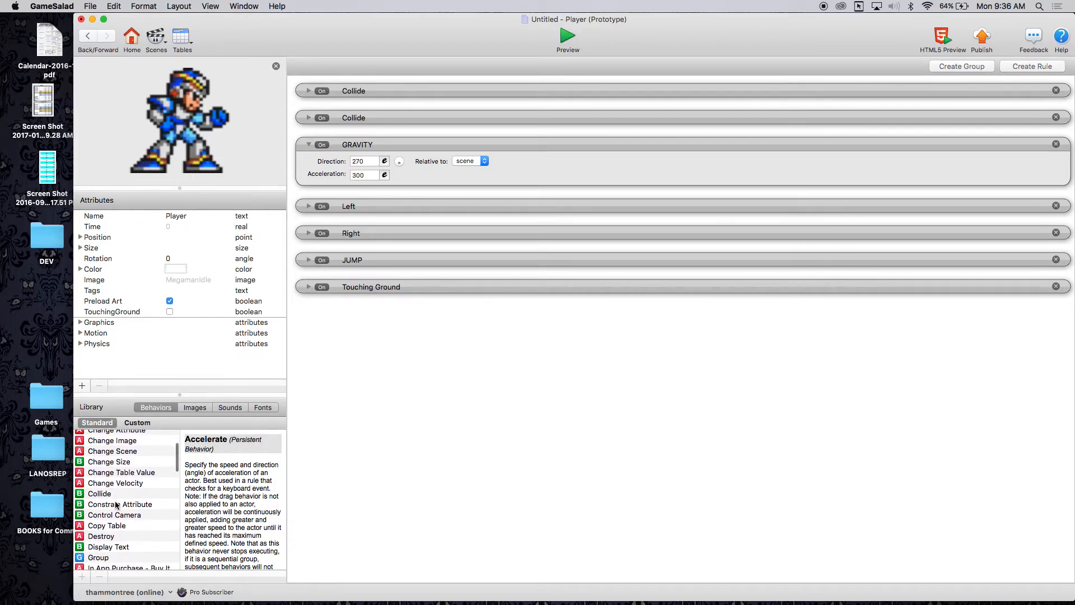
scroll(117, 505, "down", 1)
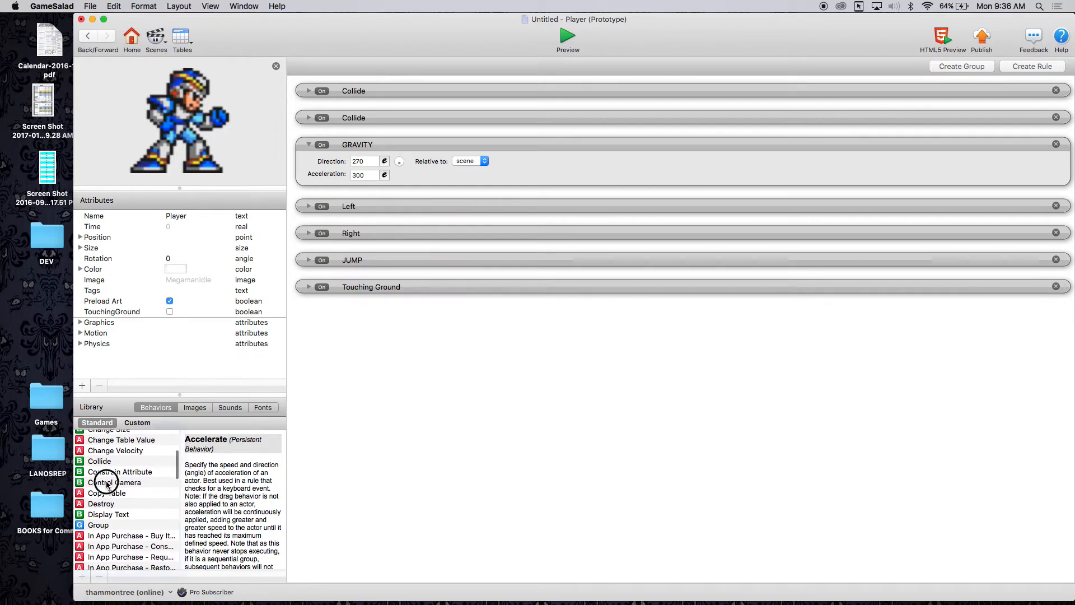
left_click(110, 482)
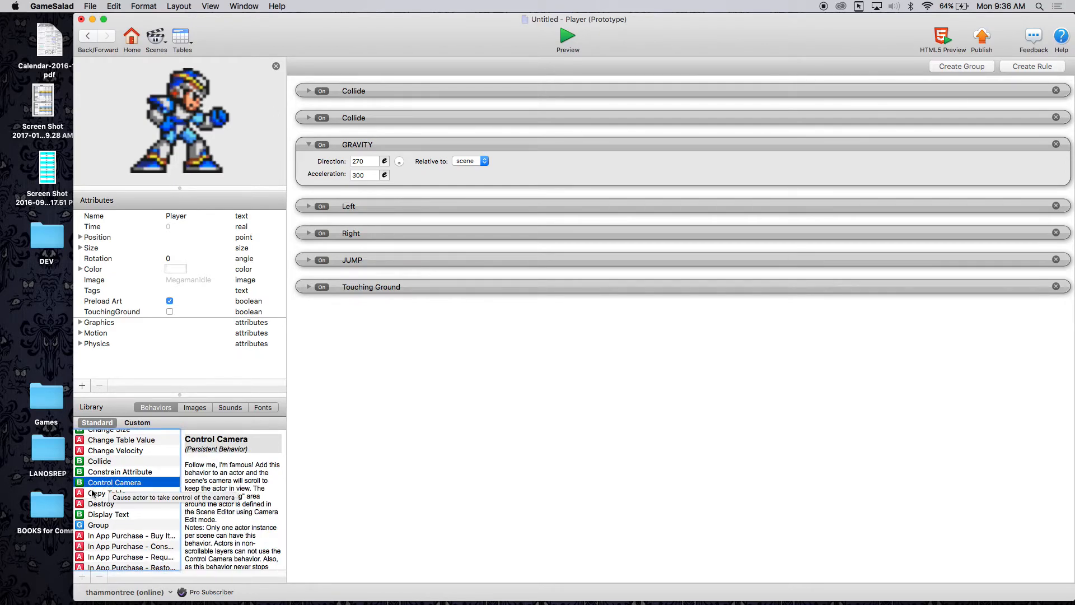
left_click_drag(99, 485, 455, 401)
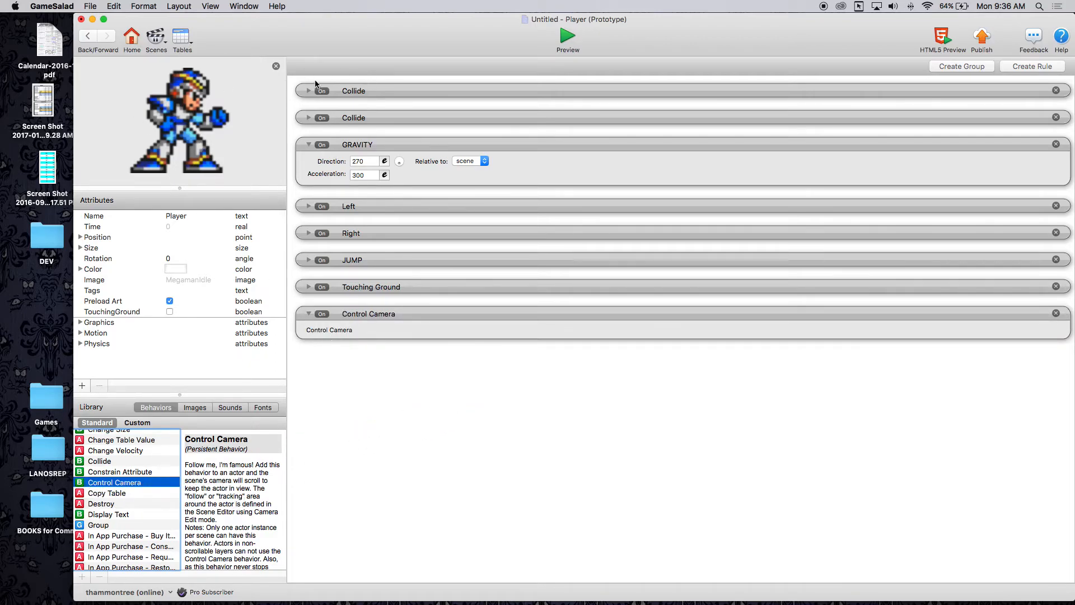
- Preview the game, running and jumping the Player across the platform to test the camera scrolling, and return to the actor editor
left_click(568, 39)
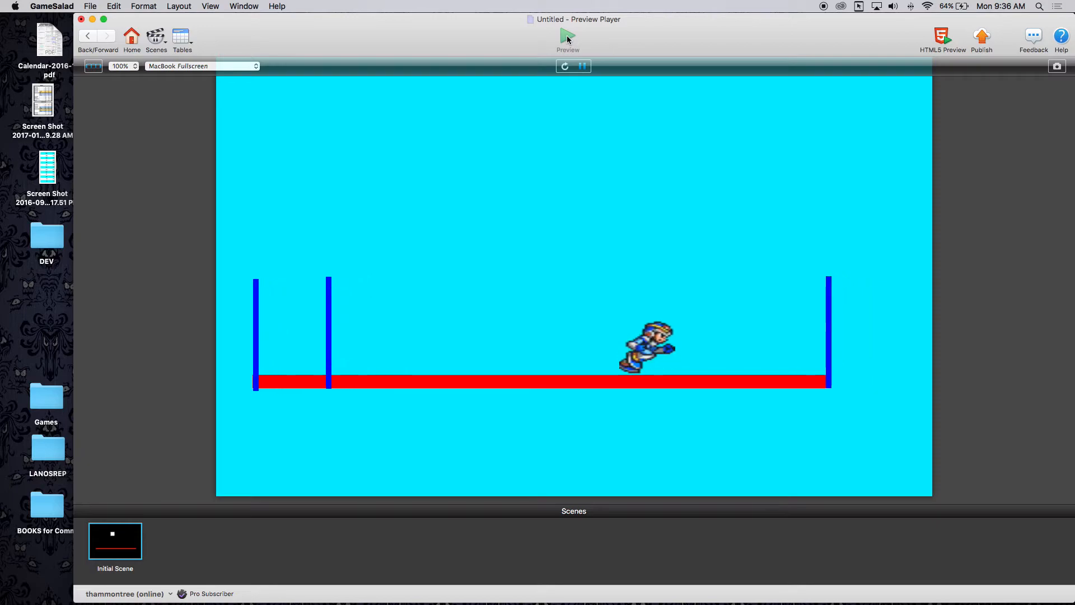
key("space")
key("space")
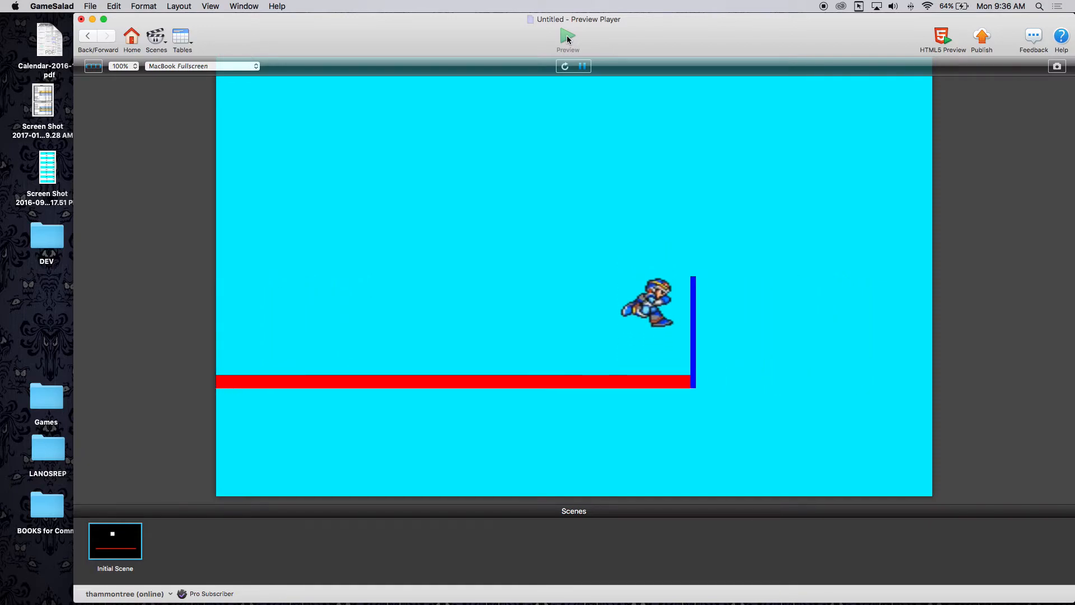
key("Left")
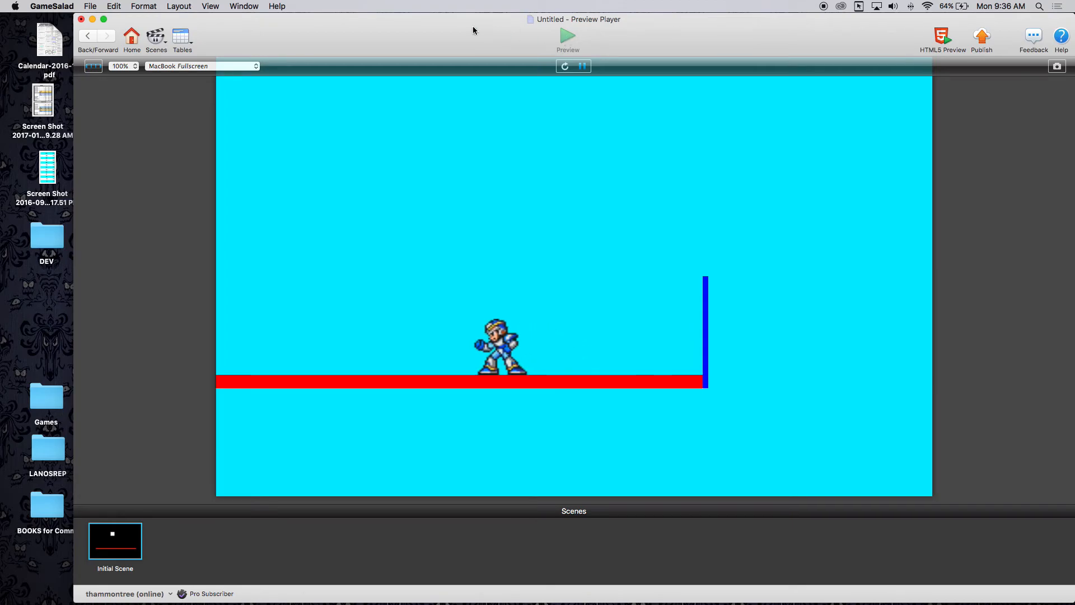
left_click(87, 37)
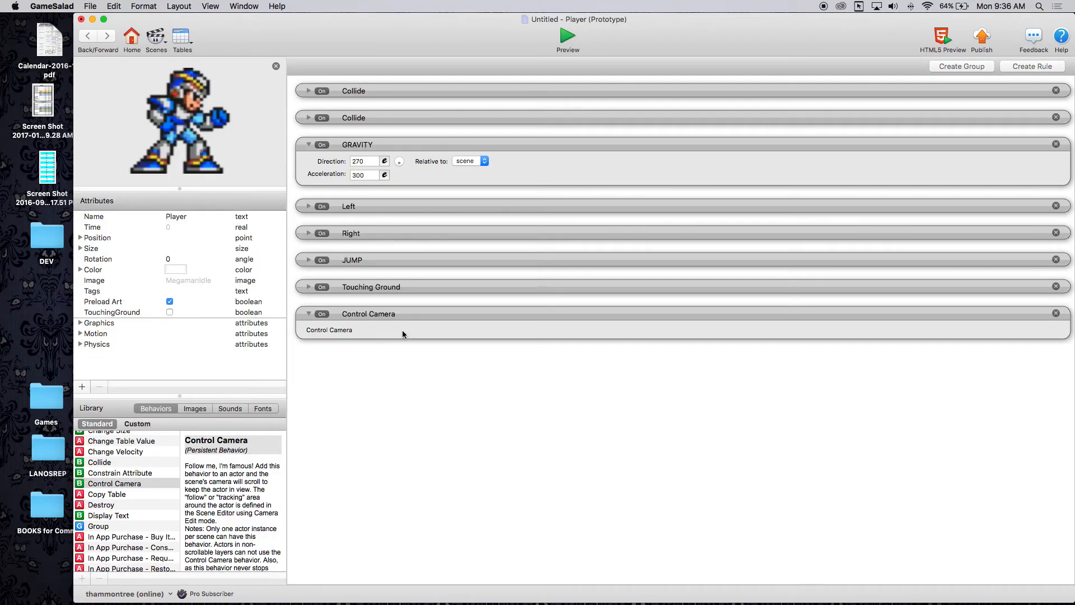
- Set the Friction in the Player actor's Physics attributes to 0
left_click(423, 317)
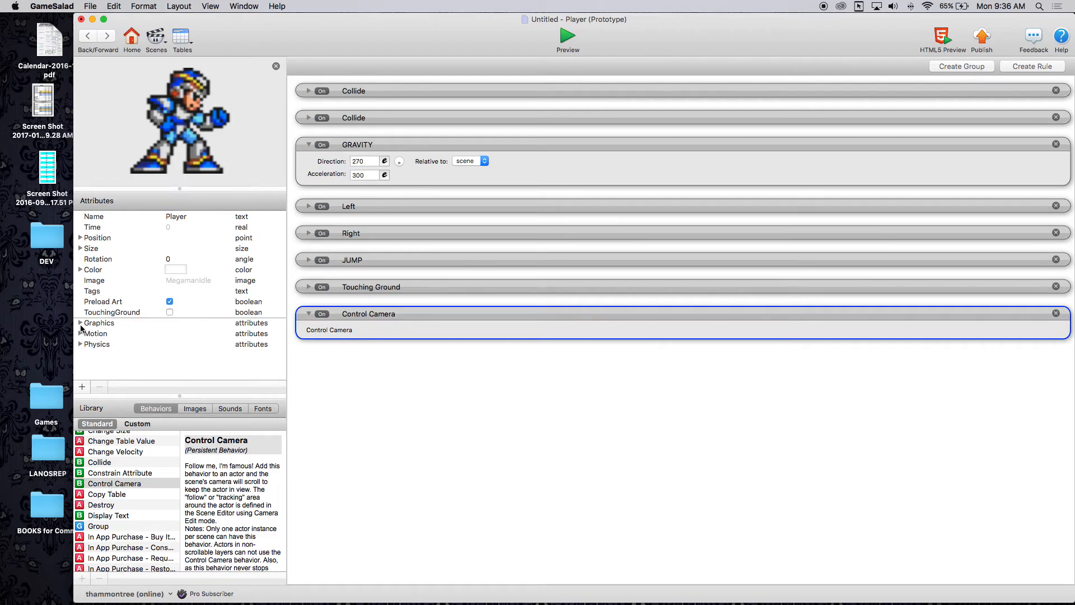
left_click(80, 343)
scroll(158, 340, "down", 3)
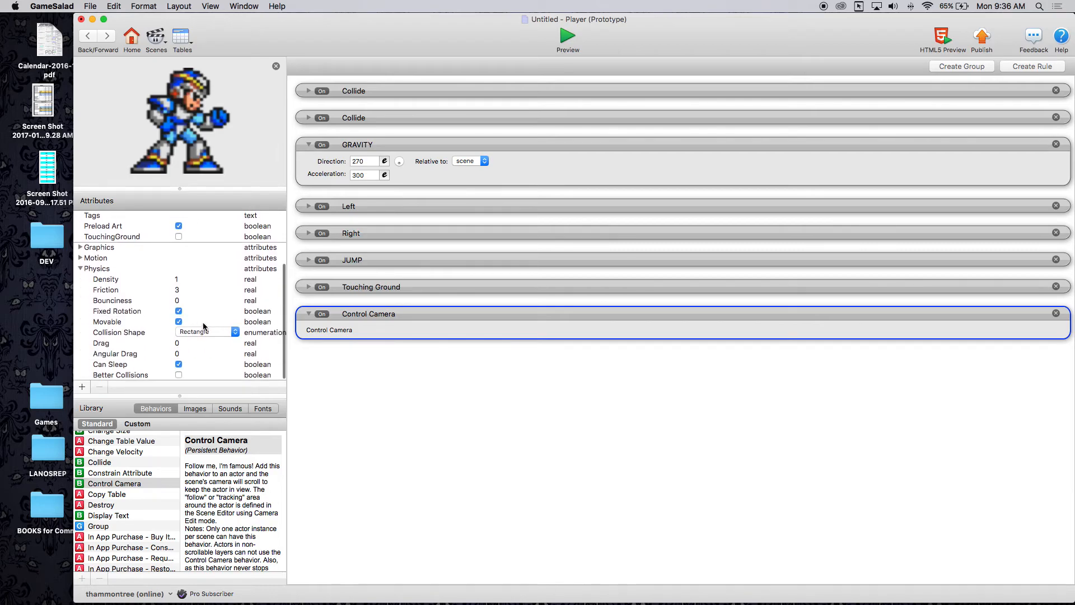
double_click(180, 288)
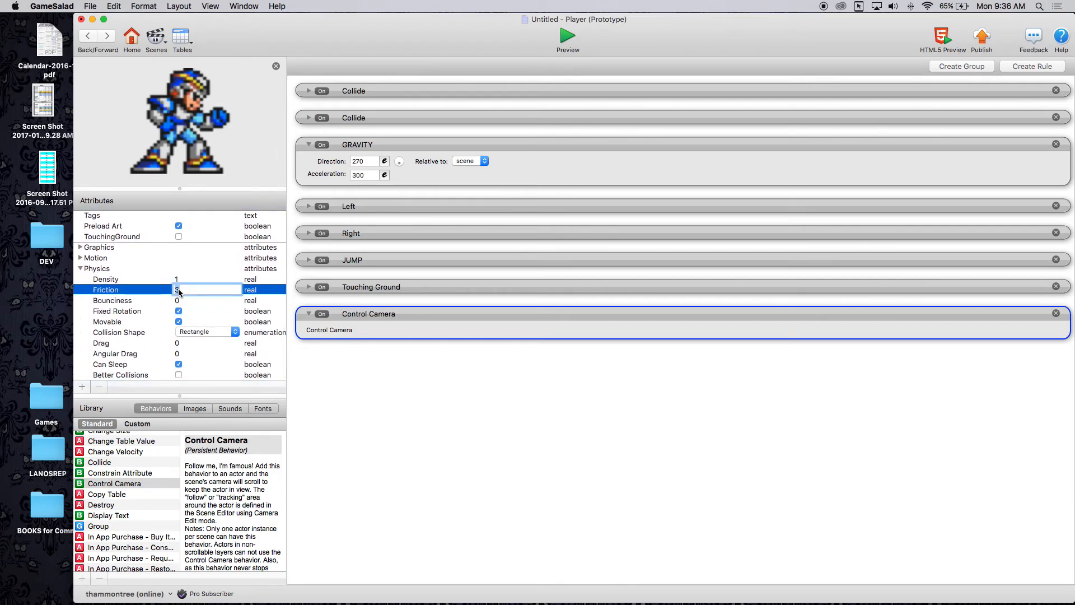
type("0")
key("Tab")
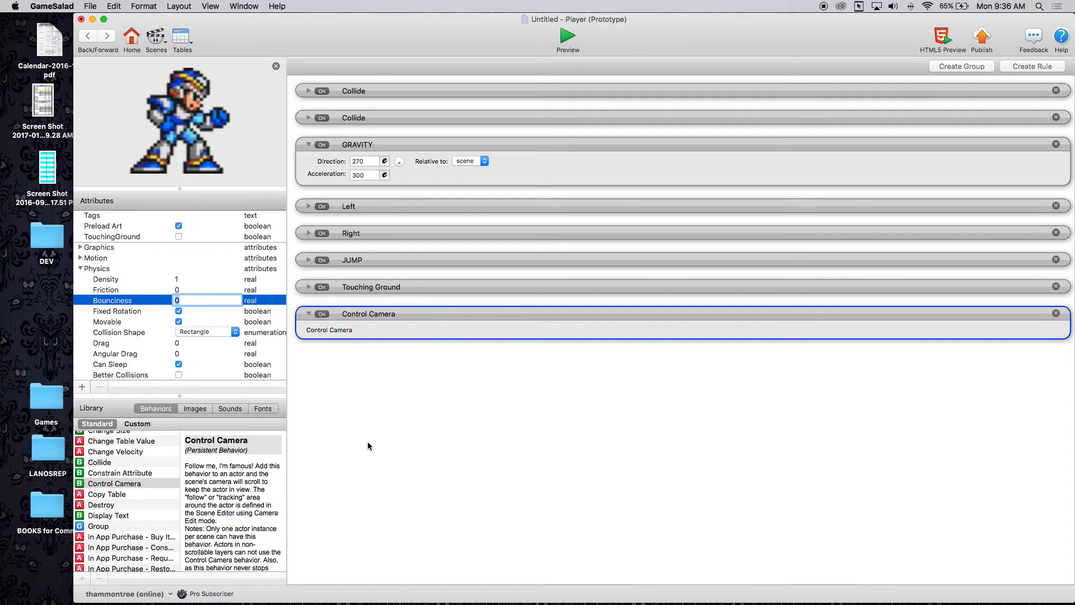
left_click(479, 457)
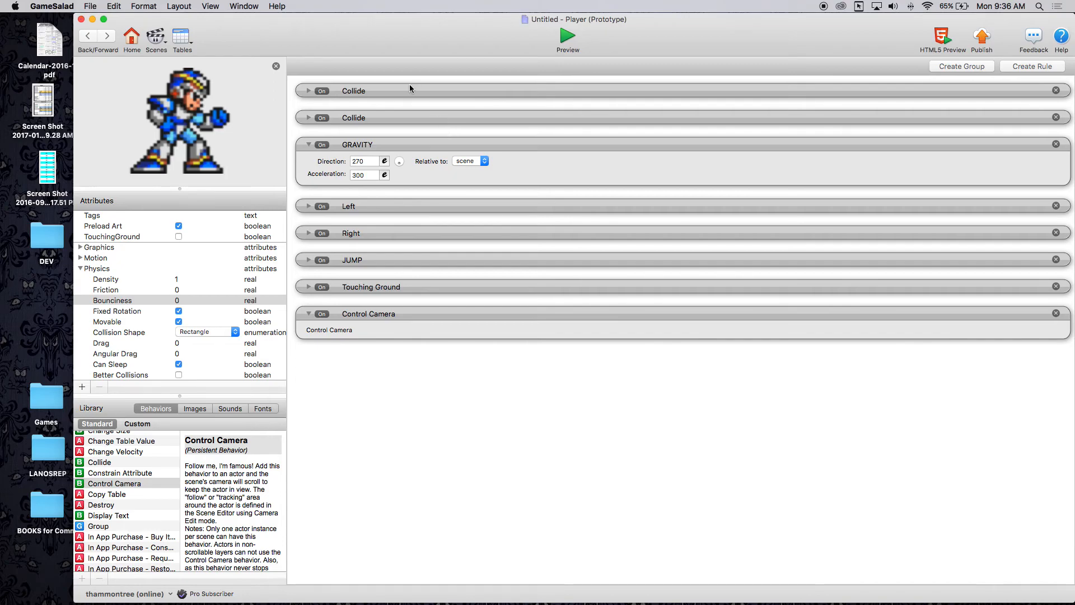
left_click(97, 484)
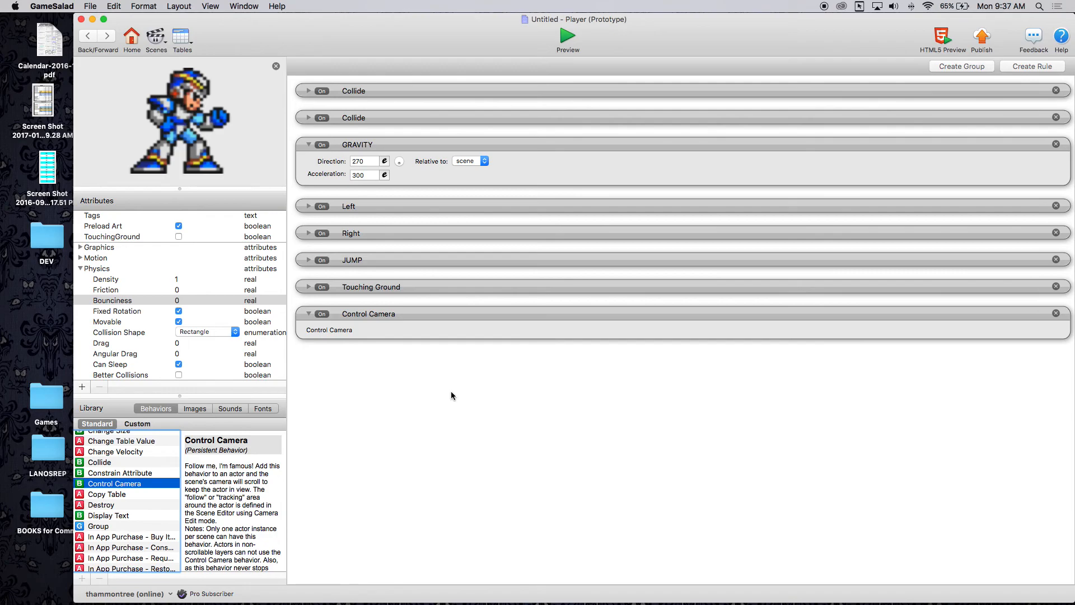
- Preview the game again, running and jumping between the walls to test the Player's changed friction, and return to the actor editor
left_click(567, 35)
key("Right")
key("space")
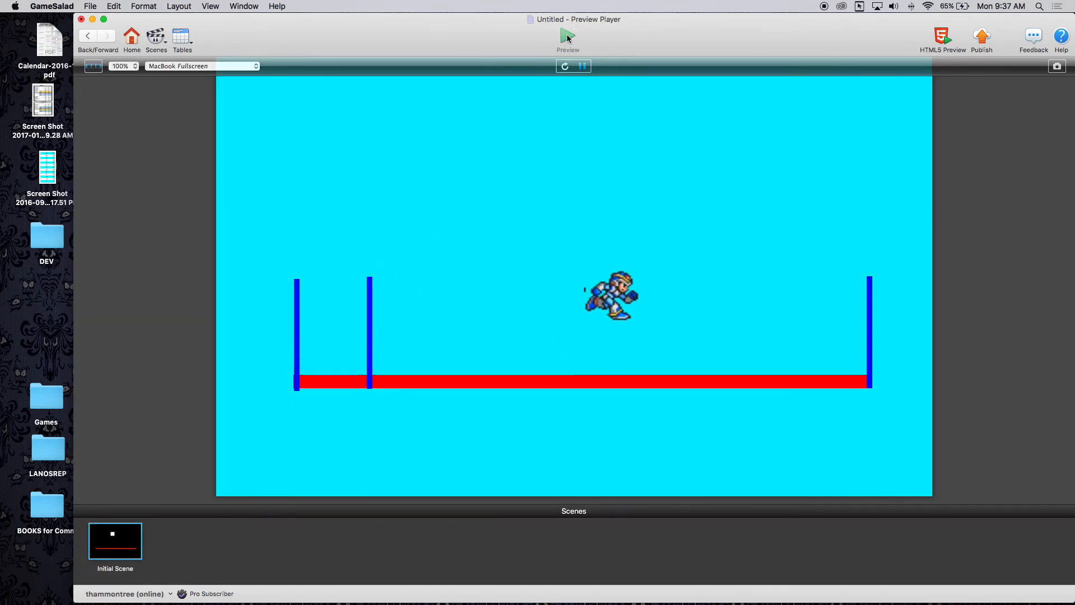
key("space")
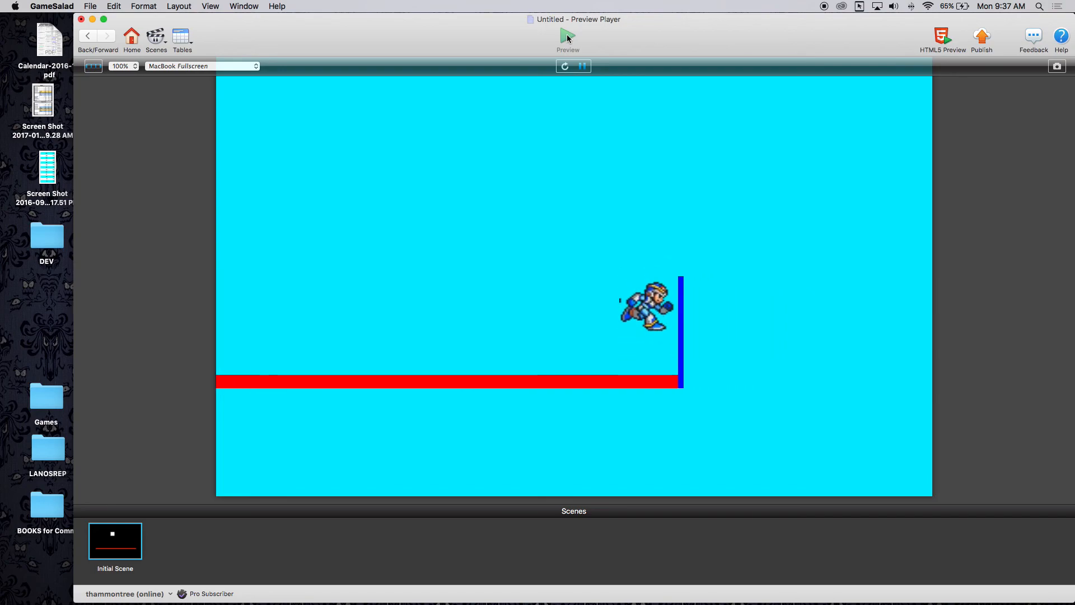
key("Left")
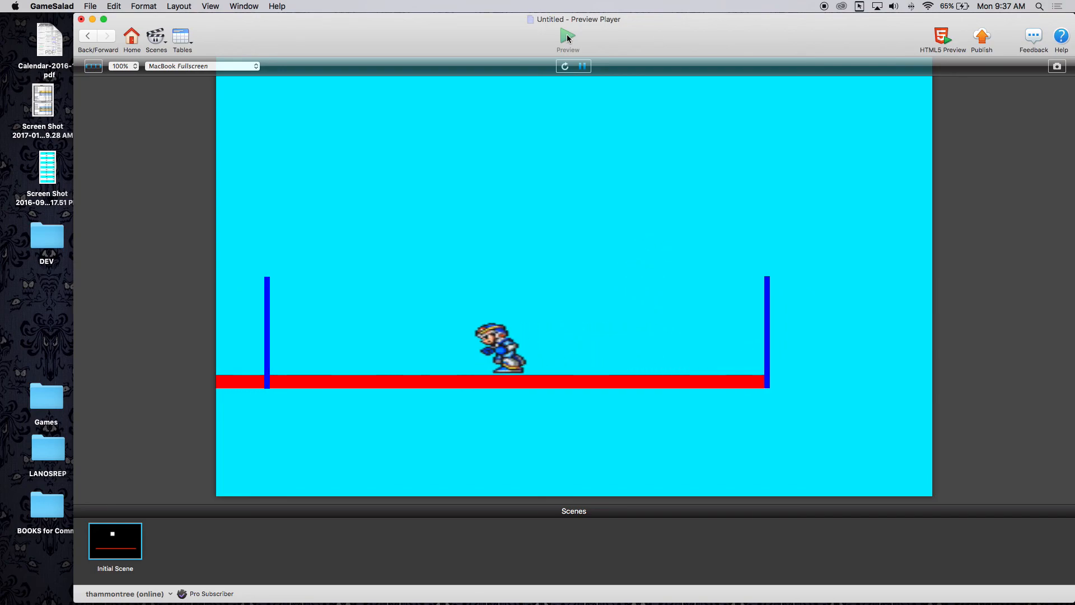
key("space")
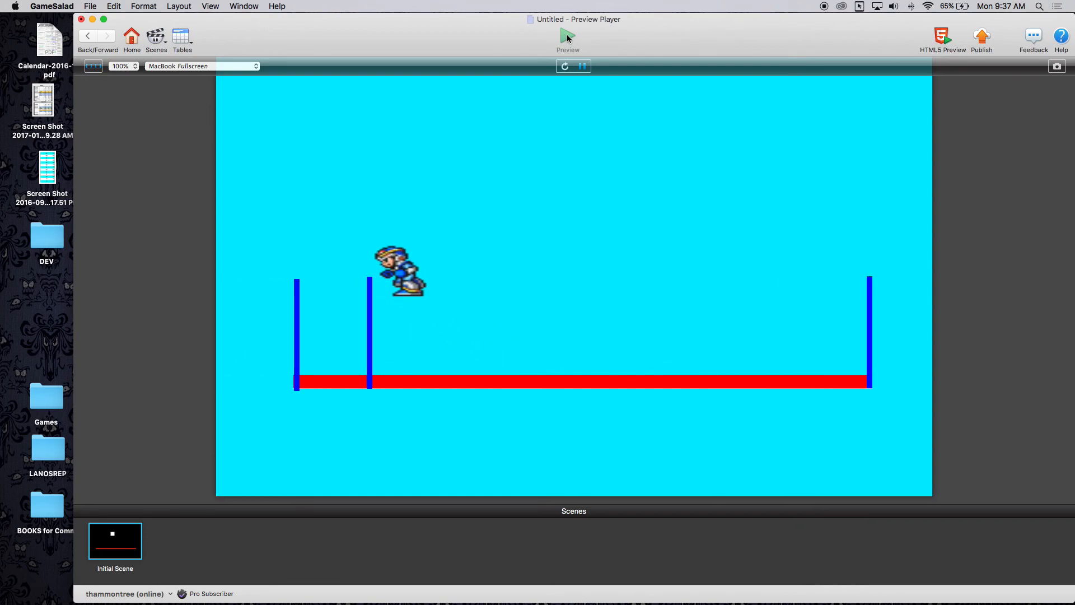
key("Right")
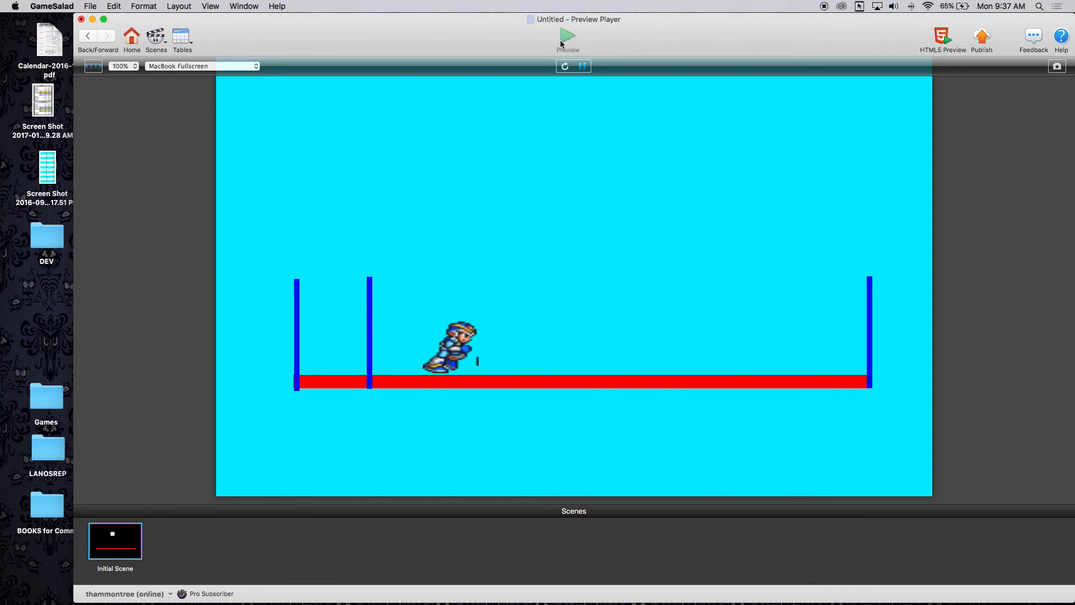
left_click(88, 38)
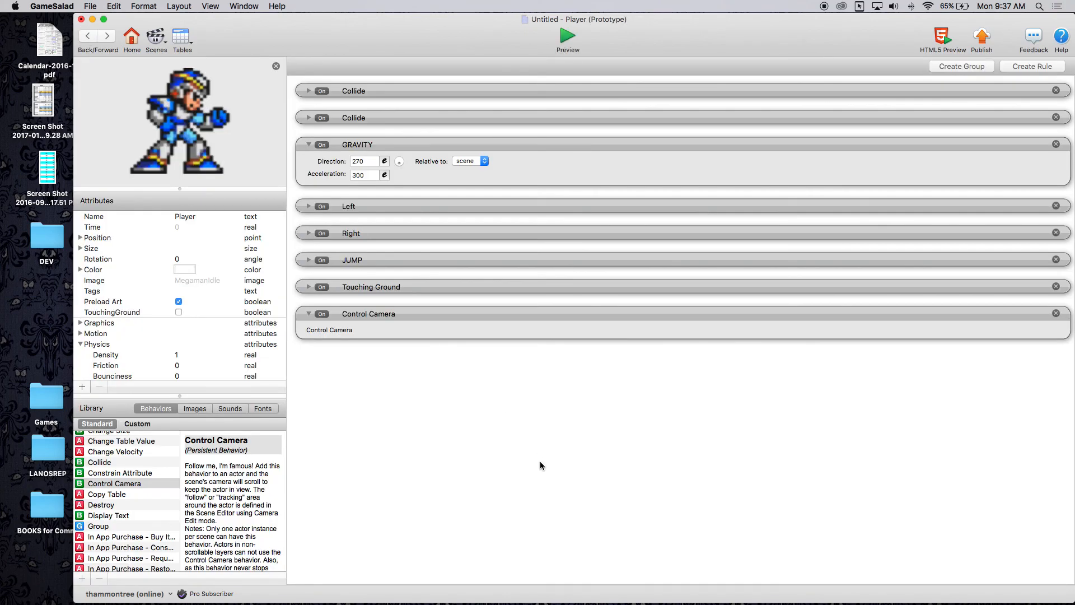